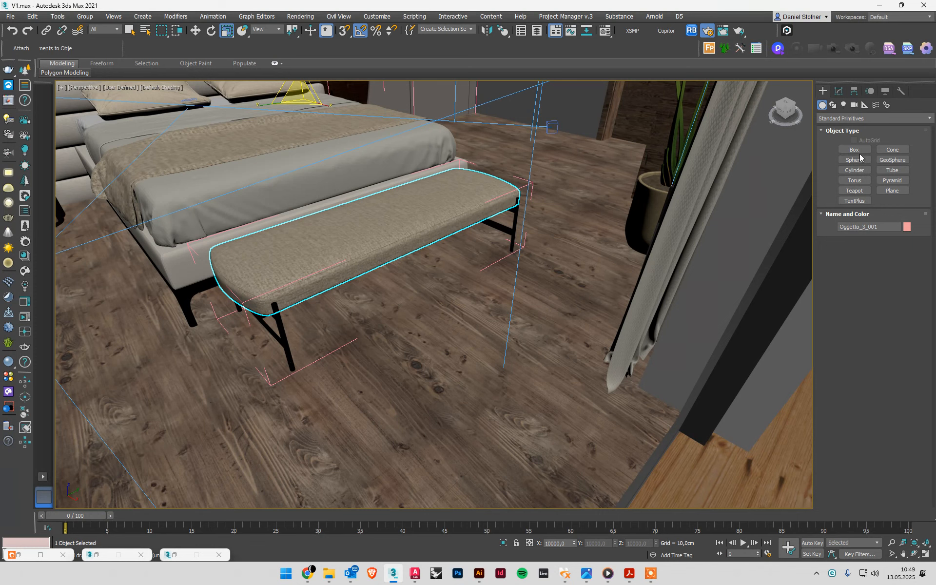
Step: Create a flat box on the floor under the bed end and bench, about 311 by 186 cm and 1.6 cm high
{"action": "left_click", "coordinate": [861, 153]}
{"action": "left_click_drag", "start_coordinate": [134, 437], "coordinate": [441, 141]}
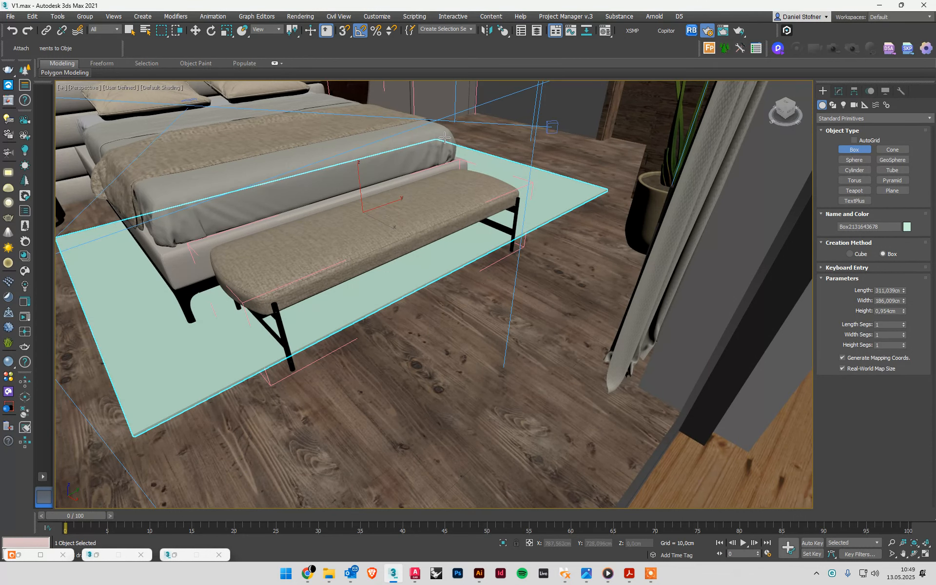
{"action": "middle_click_drag", "start_coordinate": [263, 383], "coordinate": [388, 167], "text": "alt"}
{"action": "scroll", "coordinate": [270, 378], "scroll_direction": "up", "scroll_amount": 3}
{"action": "middle_click_drag", "start_coordinate": [270, 379], "coordinate": [473, 413]}
{"action": "left_click", "coordinate": [473, 413]}
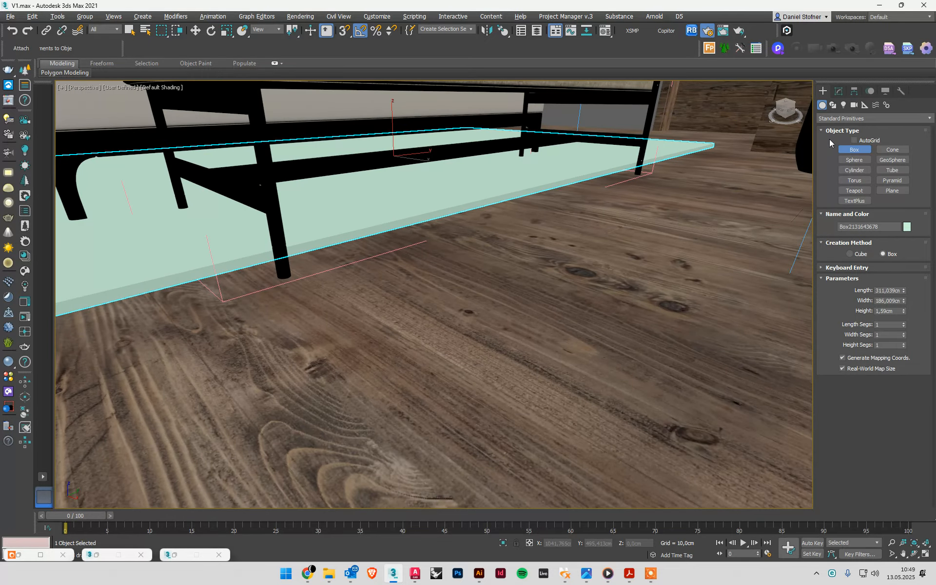
Step: Display edged faces in the viewport and reduce the rug box's height to 0.795 cm
{"action": "left_click", "coordinate": [838, 91]}
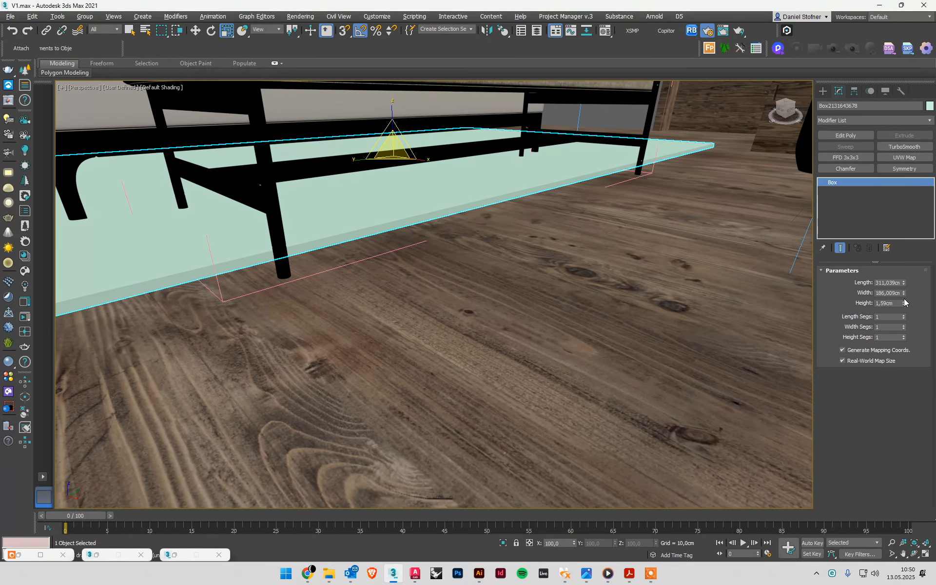
{"action": "key", "text": "F3"}
{"action": "key", "text": "F3"}
{"action": "key", "text": "F4"}
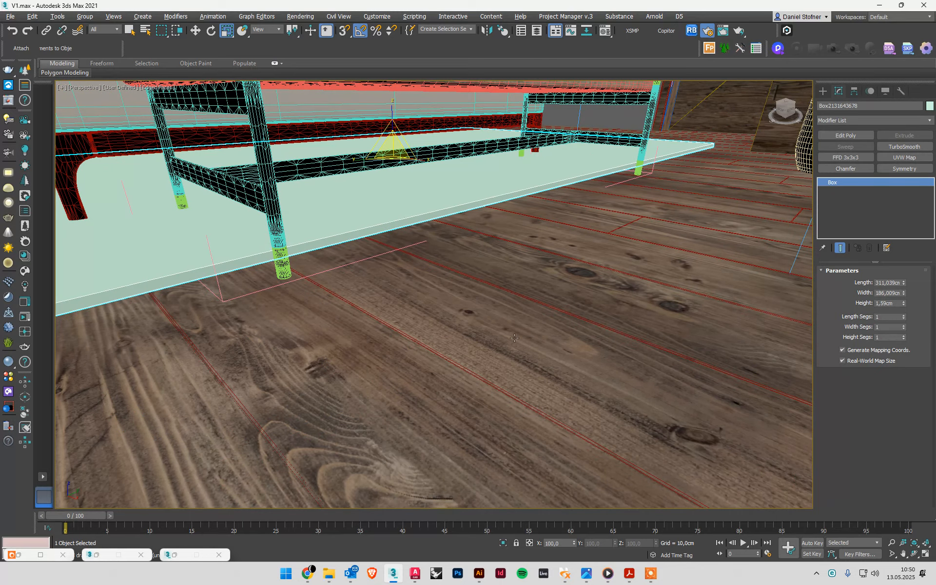
{"action": "middle_click_drag", "start_coordinate": [513, 337], "coordinate": [649, 339]}
{"action": "left_click_drag", "start_coordinate": [904, 303], "coordinate": [893, 330]}
Step: Move the rug box along X to about 911.9 cm, away from the bed so it extends beyond the bench
{"action": "middle_click_drag", "start_coordinate": [342, 288], "coordinate": [372, 313], "text": "alt"}
{"action": "scroll", "coordinate": [415, 283], "scroll_direction": "down", "scroll_amount": 5}
{"action": "middle_click_drag", "start_coordinate": [477, 195], "coordinate": [506, 201], "text": "alt"}
{"action": "key", "text": "w"}
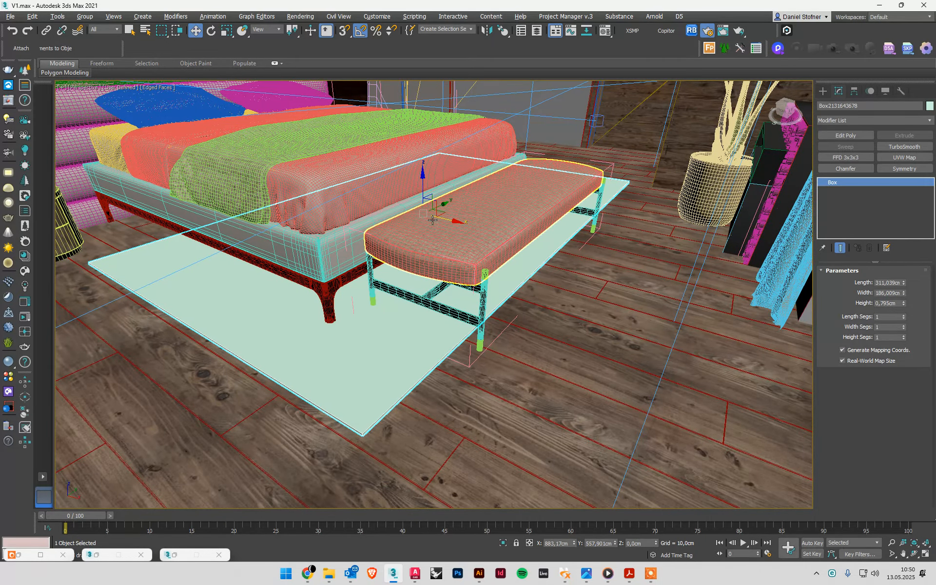
{"action": "left_click_drag", "start_coordinate": [432, 221], "coordinate": [476, 246]}
{"action": "middle_click_drag", "start_coordinate": [520, 235], "coordinate": [501, 230], "text": "alt"}
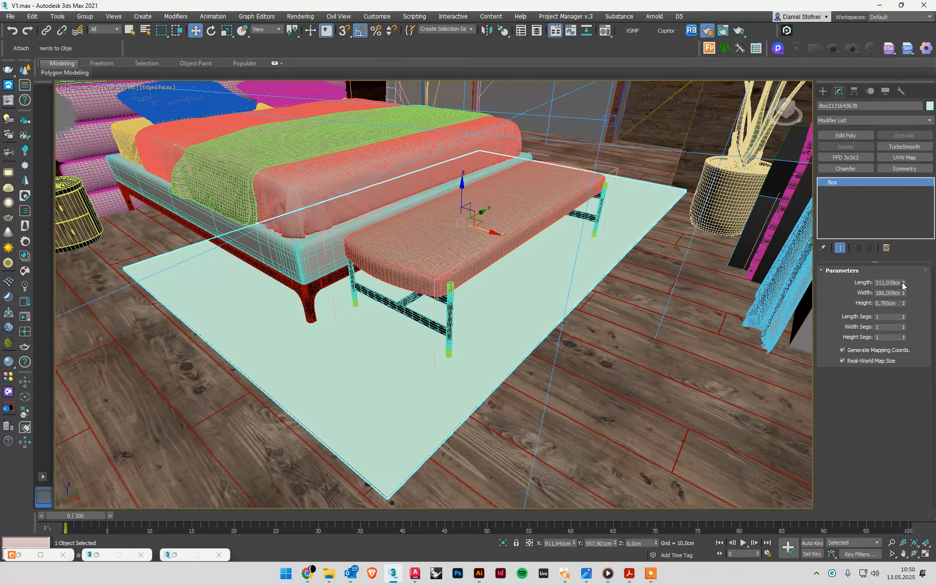
Step: Shorten the rug box to about 276.8 cm long and shift it along Y to about 524.9 cm
{"action": "left_click_drag", "start_coordinate": [903, 283], "coordinate": [903, 297]}
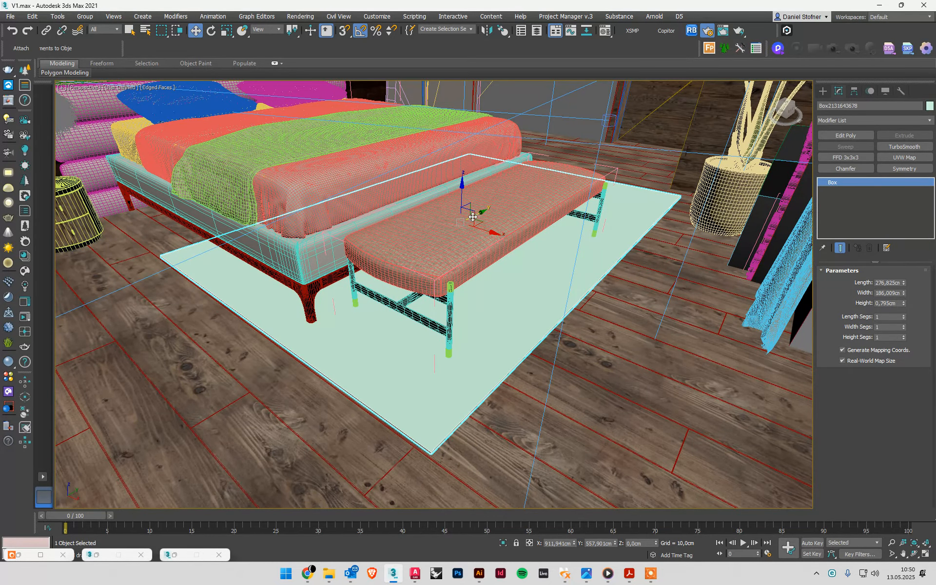
{"action": "left_click_drag", "start_coordinate": [473, 217], "coordinate": [440, 236]}
{"action": "middle_click_drag", "start_coordinate": [521, 223], "coordinate": [581, 226], "text": "alt"}
{"action": "scroll", "coordinate": [496, 181], "scroll_direction": "up", "scroll_amount": 4}
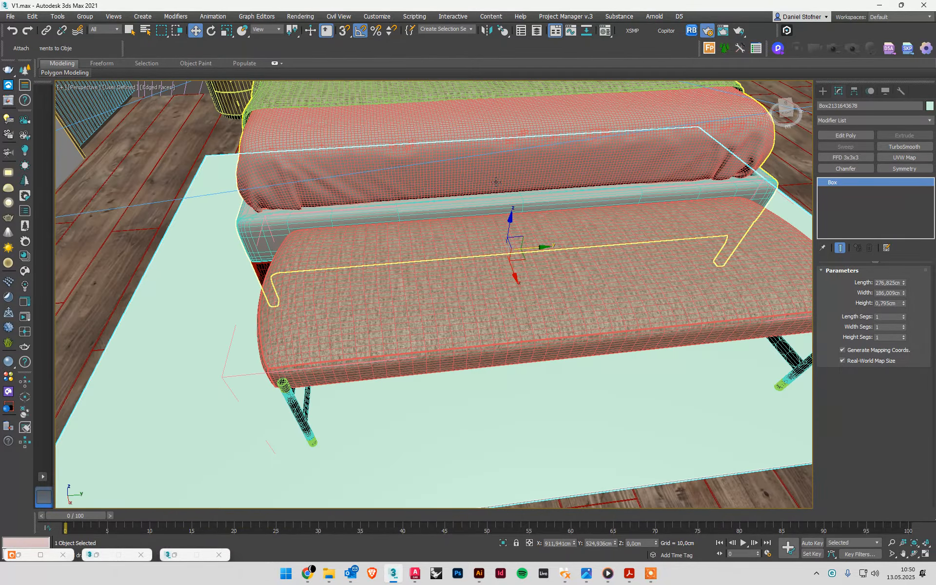
{"action": "middle_click_drag", "start_coordinate": [496, 182], "coordinate": [508, 119], "text": "alt"}
{"action": "scroll", "coordinate": [512, 118], "scroll_direction": "up", "scroll_amount": 2}
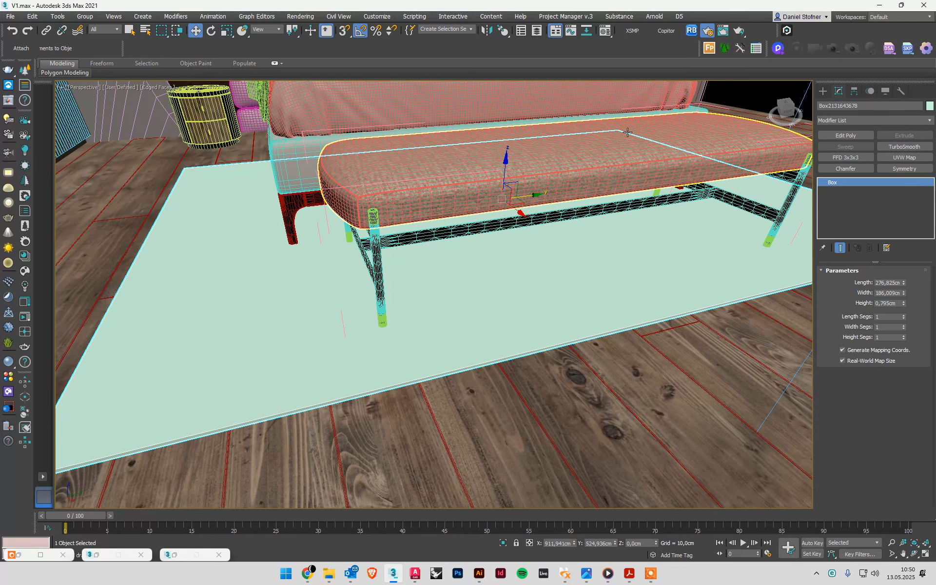
Step: Open the Chaos Cosmos browser and show the Fabric category of the materials
{"action": "left_click", "coordinate": [24, 271]}
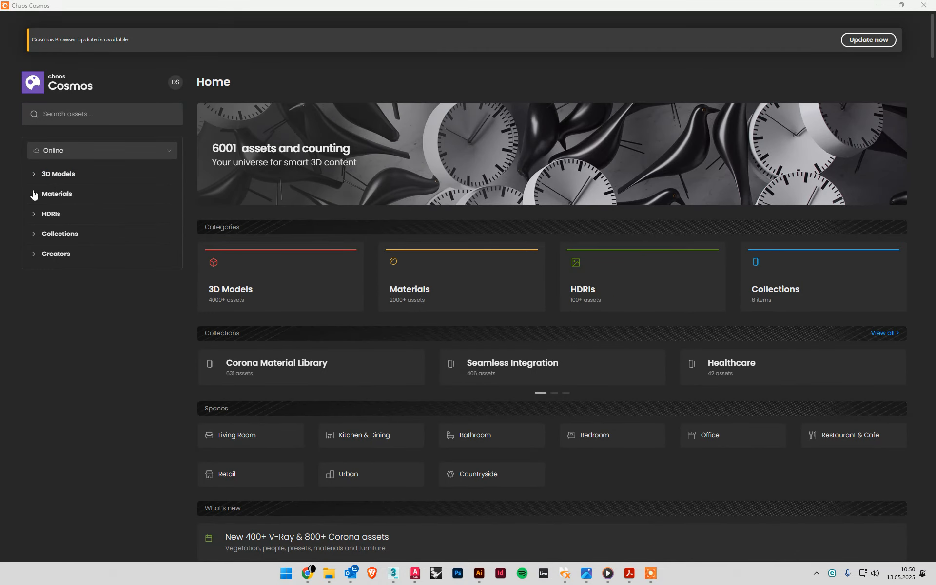
{"action": "left_click", "coordinate": [35, 195]}
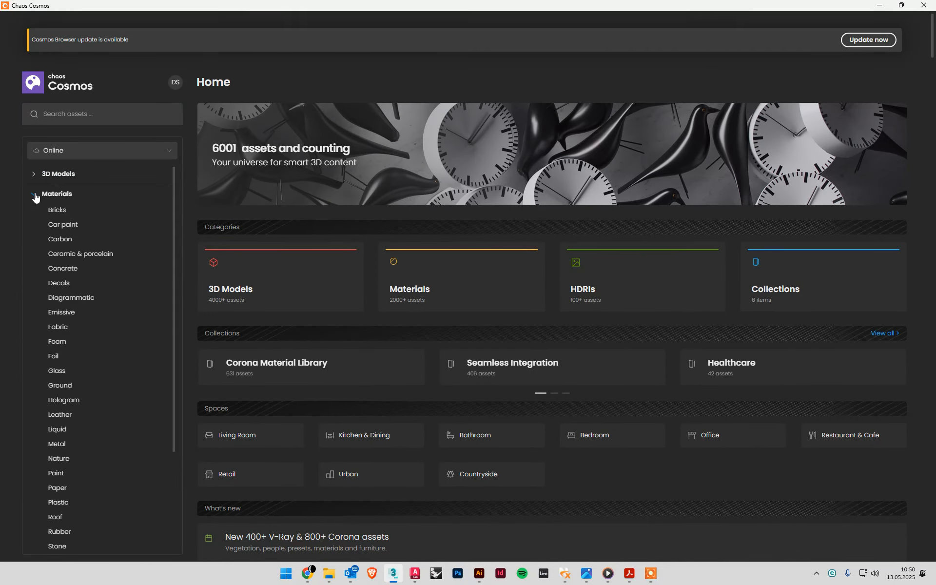
{"action": "left_click", "coordinate": [66, 328]}
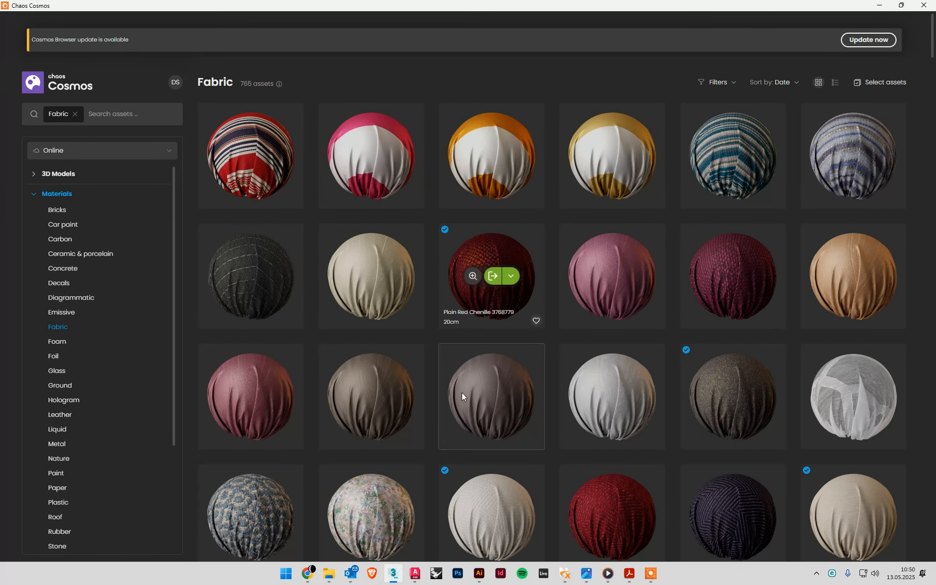
Step: Import the Carpet Soft Rug Light Olive Pattern 2 material onto the selected rug box and return to 3ds Max
{"action": "scroll", "coordinate": [462, 393], "scroll_direction": "down", "scroll_amount": 5}
{"action": "scroll", "coordinate": [480, 276], "scroll_direction": "down", "scroll_amount": 6}
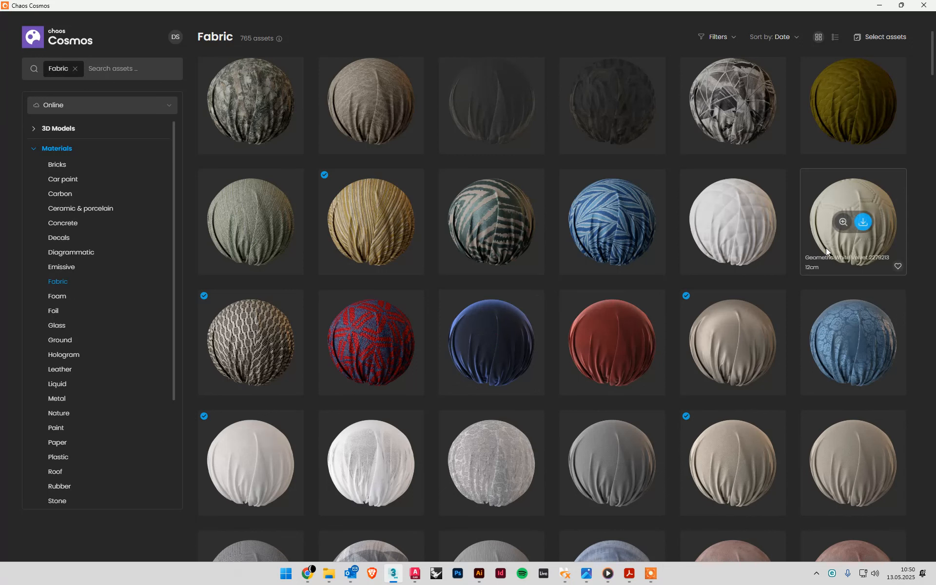
{"action": "scroll", "coordinate": [439, 400], "scroll_direction": "down", "scroll_amount": 2}
{"action": "scroll", "coordinate": [440, 397], "scroll_direction": "down", "scroll_amount": 7}
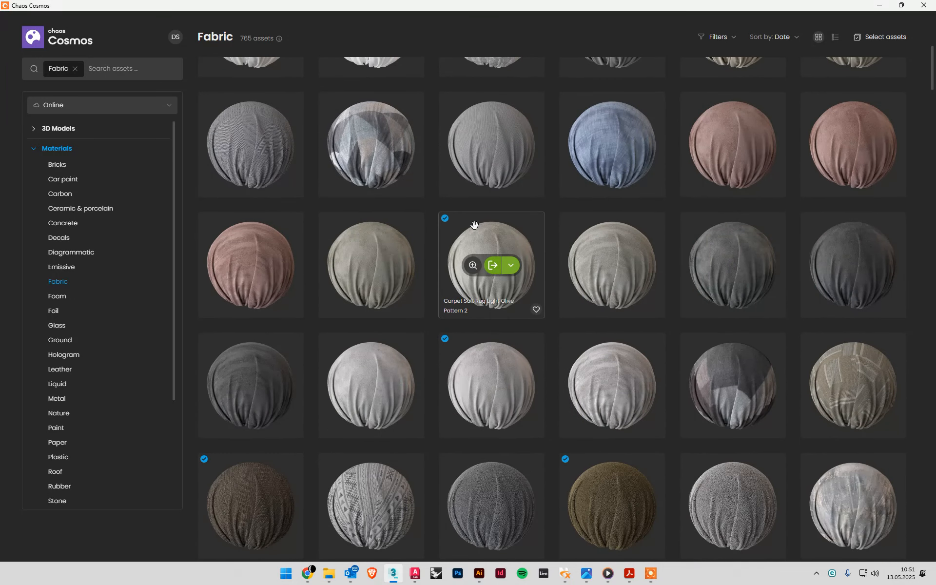
{"action": "left_click", "coordinate": [494, 266]}
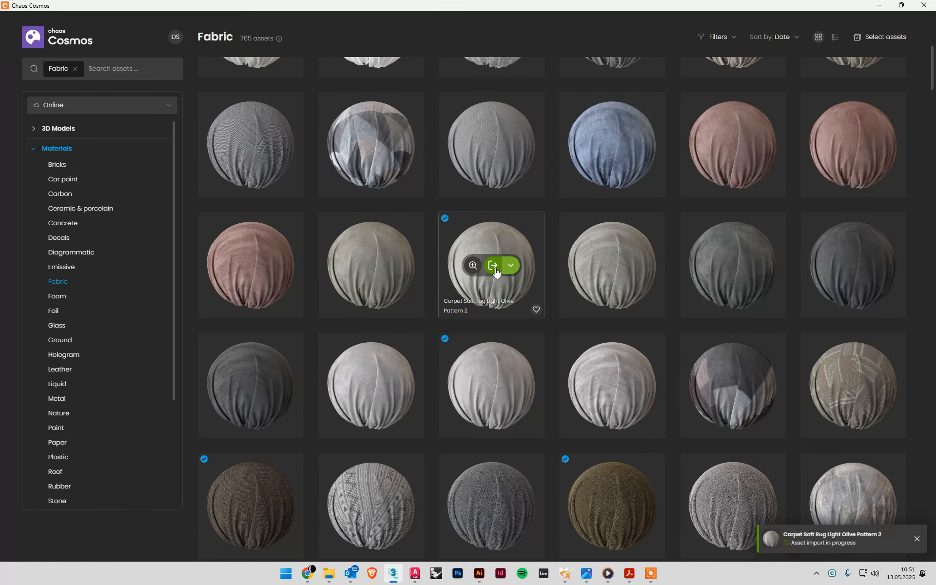
{"action": "left_click", "coordinate": [901, 5]}
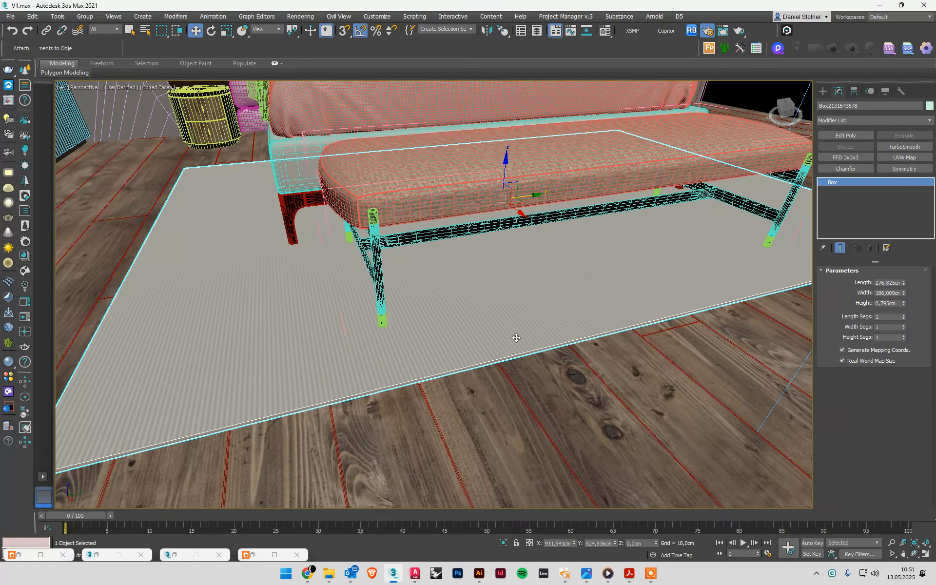
Step: Try the rug texture with Real-World Map Size disabled on the box, then enable it again and inspect the pattern
{"action": "scroll", "coordinate": [516, 337], "scroll_direction": "up", "scroll_amount": 7}
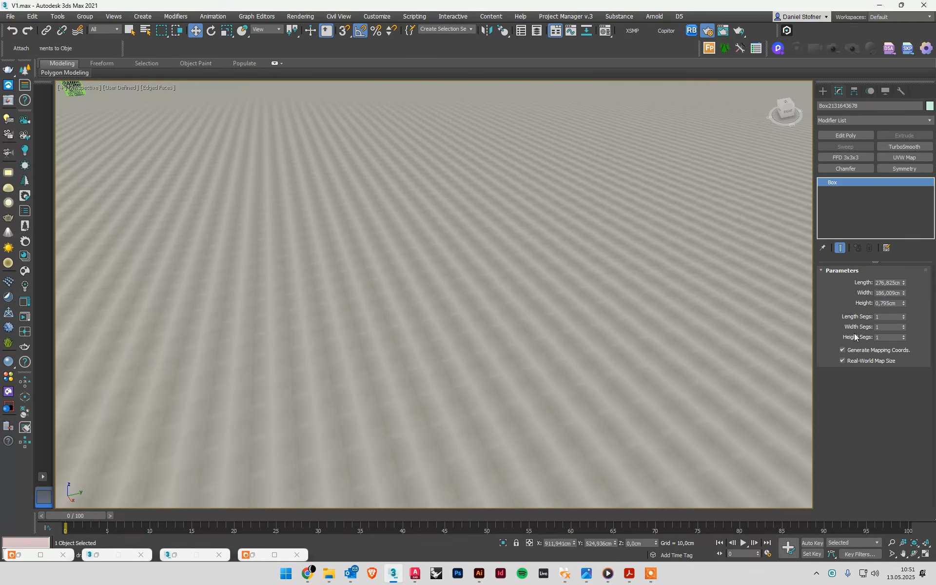
{"action": "left_click", "coordinate": [843, 361]}
{"action": "scroll", "coordinate": [635, 269], "scroll_direction": "down", "scroll_amount": 6}
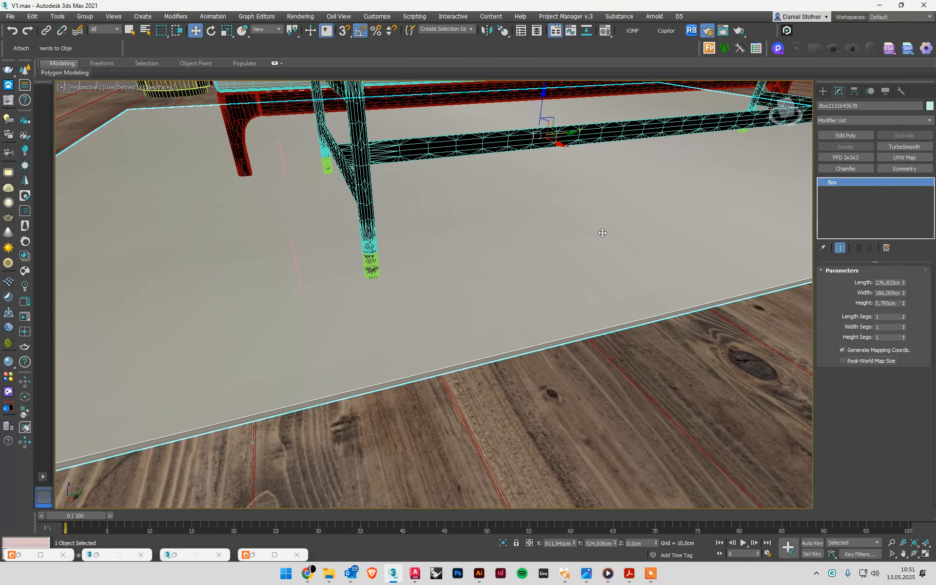
{"action": "left_click", "coordinate": [843, 361]}
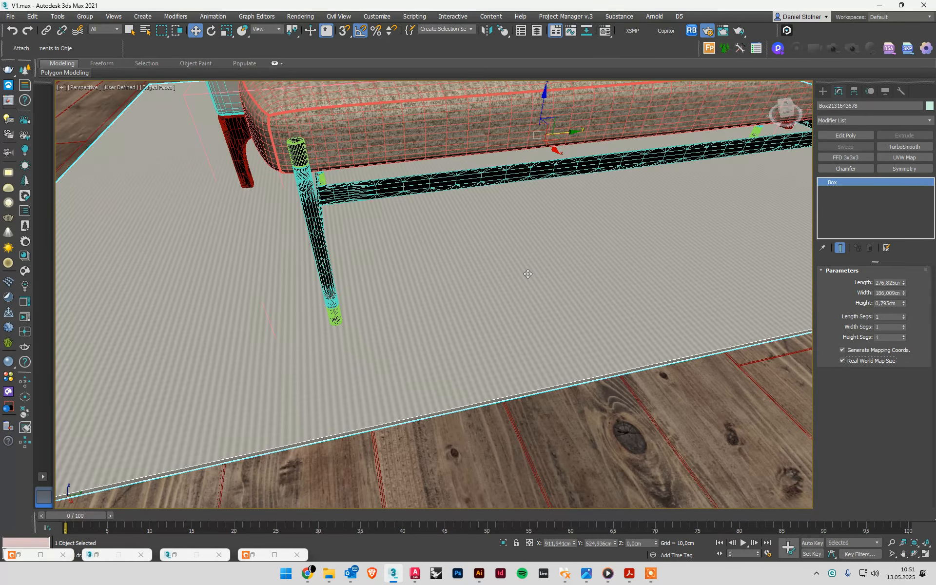
{"action": "scroll", "coordinate": [524, 274], "scroll_direction": "up", "scroll_amount": 5}
{"action": "scroll", "coordinate": [562, 274], "scroll_direction": "up", "scroll_amount": 4}
{"action": "scroll", "coordinate": [634, 254], "scroll_direction": "down", "scroll_amount": 4}
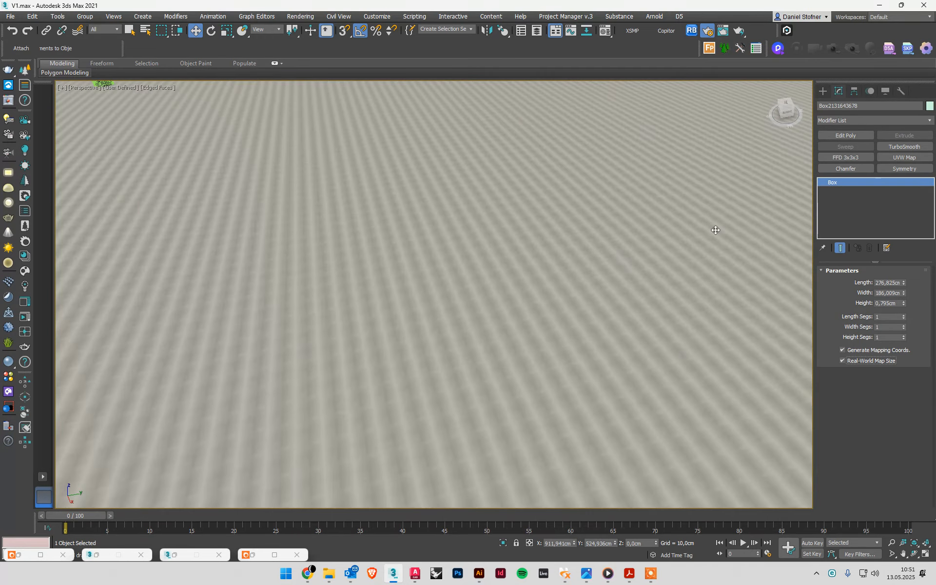
Step: Add a UVW Map modifier with Box mapping to the rug box and check the texture up close
{"action": "left_click", "coordinate": [904, 157]}
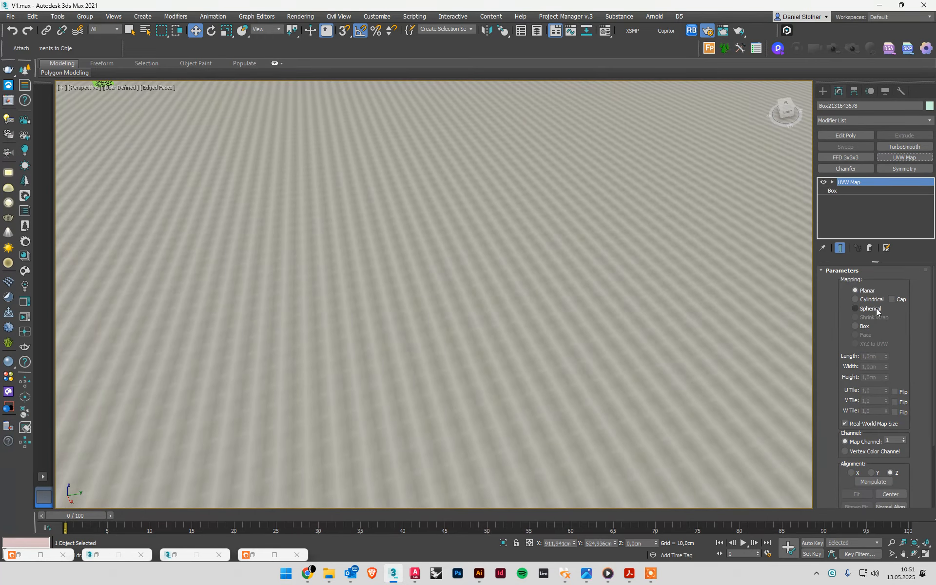
{"action": "left_click", "coordinate": [856, 326]}
{"action": "scroll", "coordinate": [234, 115], "scroll_direction": "down", "scroll_amount": 10}
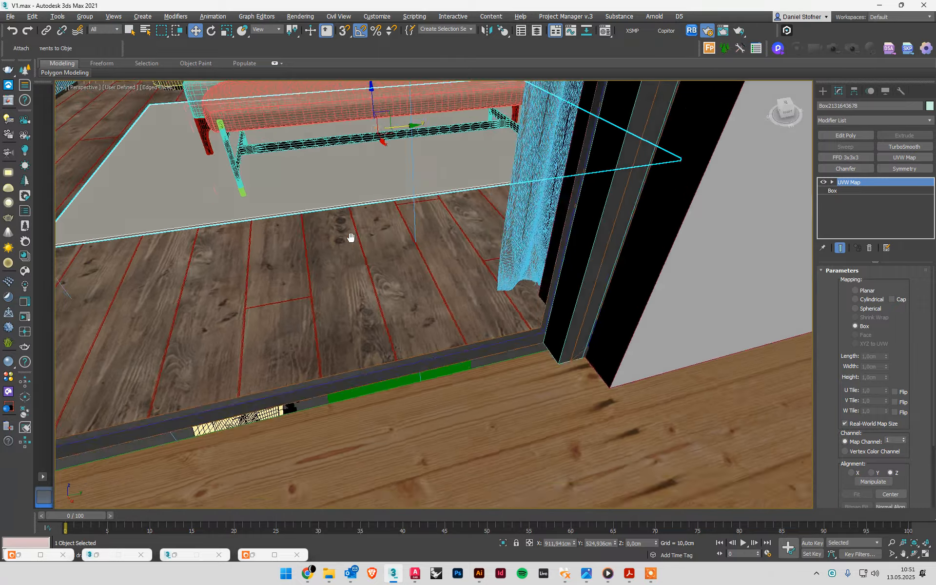
{"action": "scroll", "coordinate": [358, 101], "scroll_direction": "up", "scroll_amount": 5}
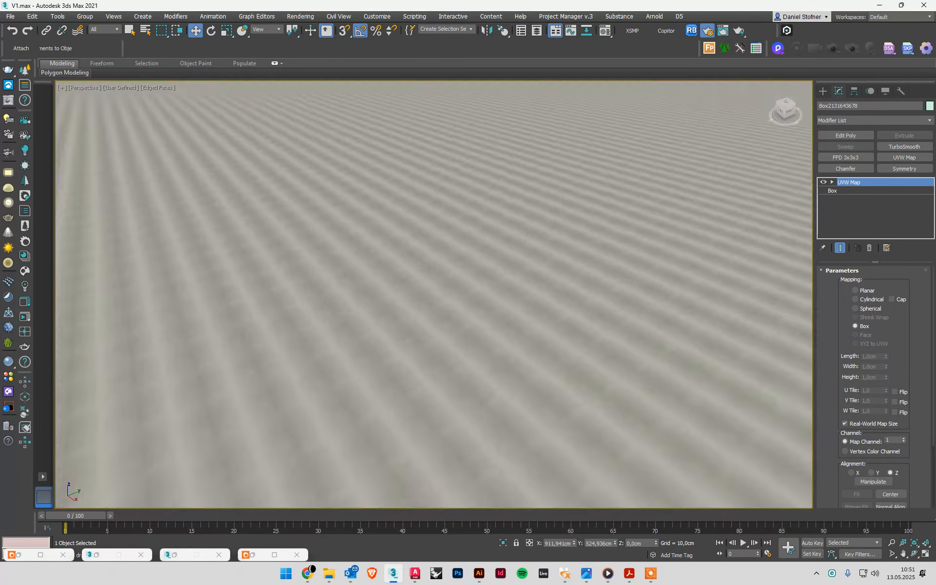
{"action": "scroll", "coordinate": [358, 101], "scroll_direction": "down", "scroll_amount": 6}
{"action": "middle_click_drag", "start_coordinate": [383, 195], "coordinate": [386, 324]}
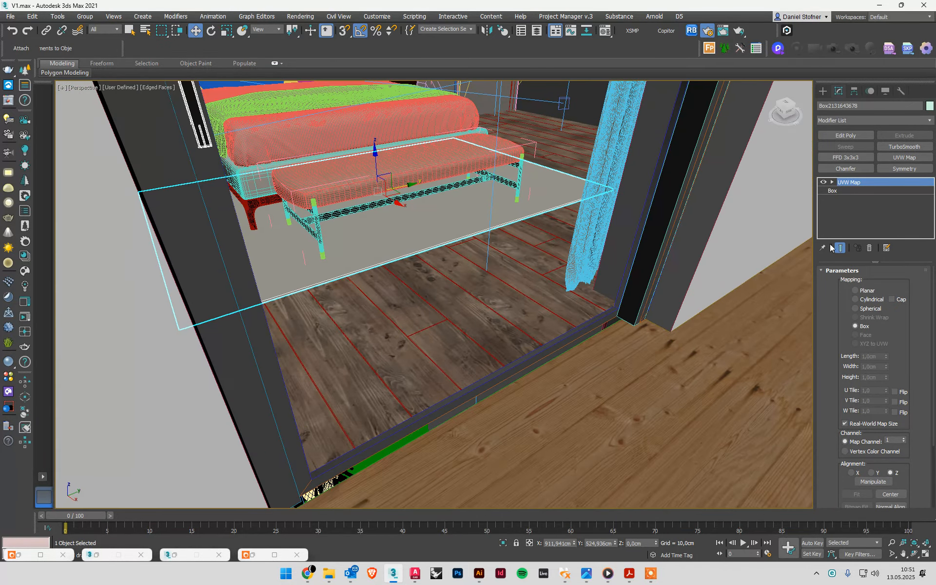
Step: Try scaling the UVW Map gizmo on the rug, then delete the UVW Map modifier
{"action": "left_click", "coordinate": [833, 182]}
{"action": "left_click", "coordinate": [851, 190]}
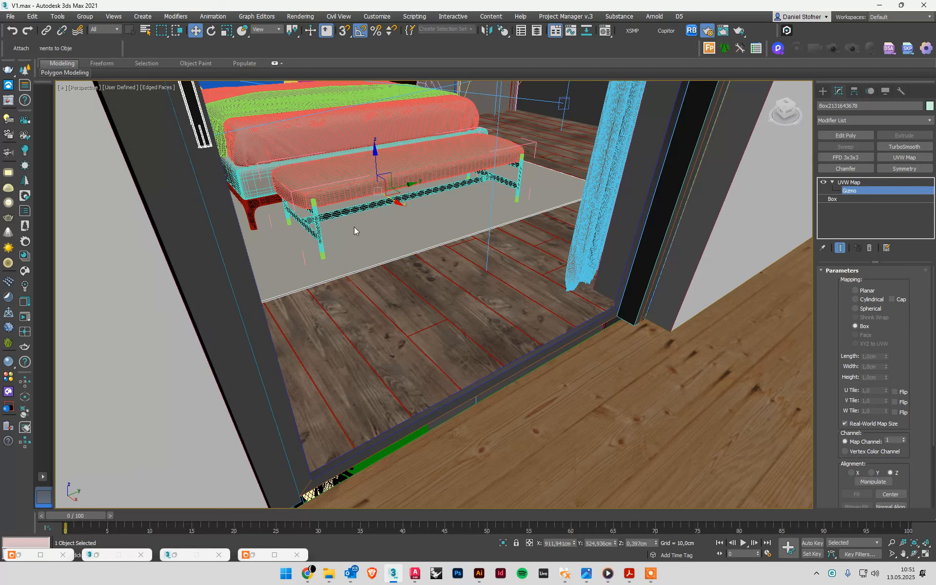
{"action": "key", "text": "r"}
{"action": "left_click_drag", "start_coordinate": [376, 188], "coordinate": [441, 355]}
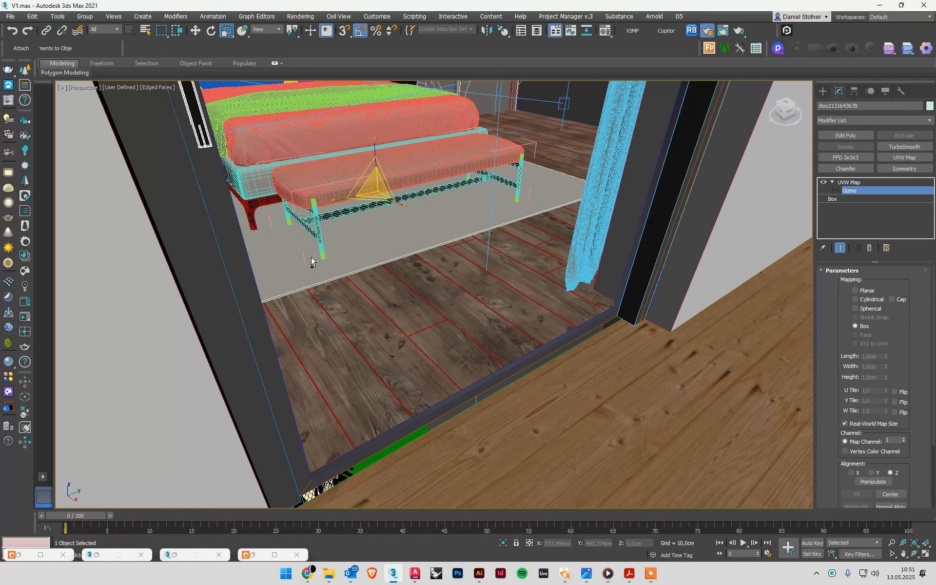
{"action": "left_click", "coordinate": [849, 182]}
{"action": "right_click", "coordinate": [849, 182]}
{"action": "left_click", "coordinate": [829, 197]}
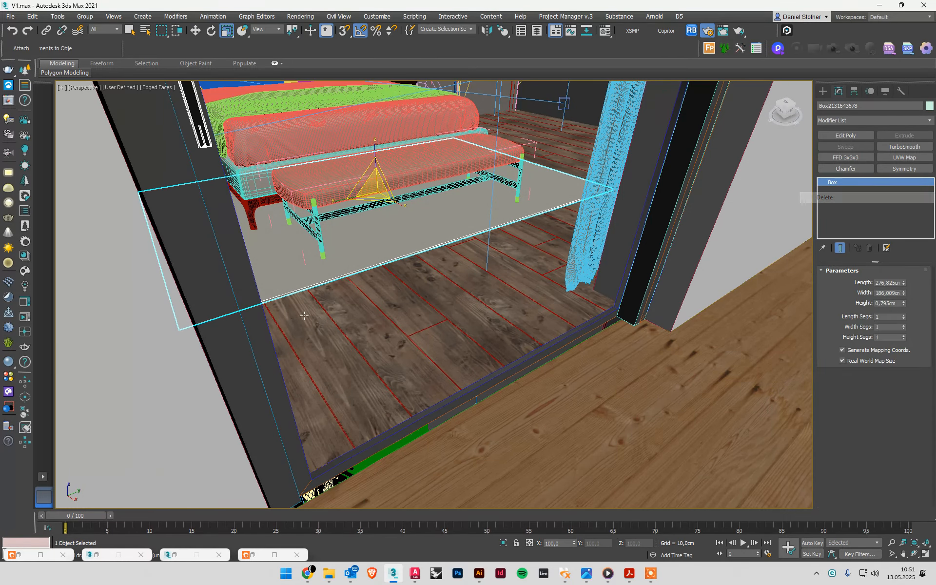
Step: Import the Carpet Fabric material from Chaos Cosmos onto the rug box and return to the scene
{"action": "scroll", "coordinate": [288, 198], "scroll_direction": "up", "scroll_amount": 4}
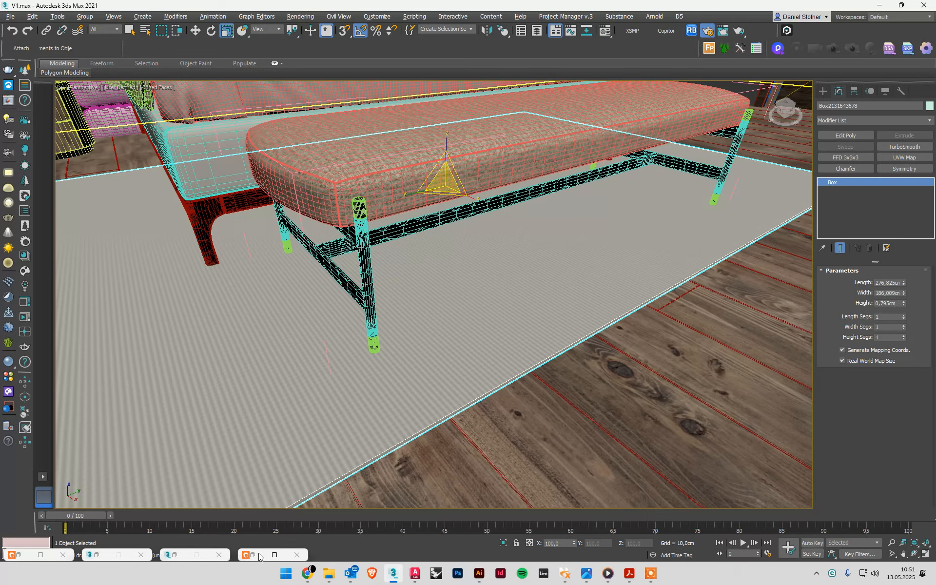
{"action": "left_click", "coordinate": [275, 555]}
{"action": "scroll", "coordinate": [636, 367], "scroll_direction": "down", "scroll_amount": 4}
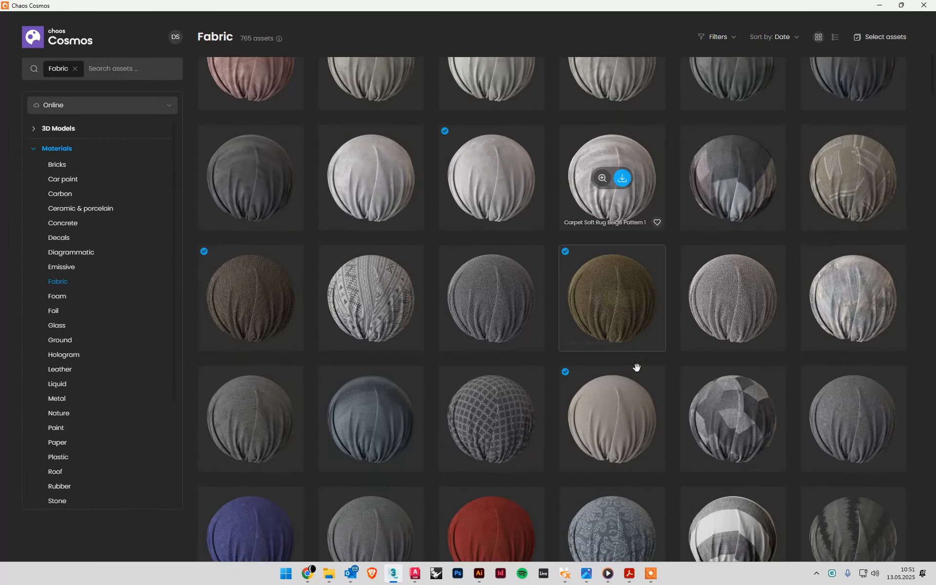
{"action": "scroll", "coordinate": [637, 367], "scroll_direction": "down", "scroll_amount": 2}
{"action": "scroll", "coordinate": [614, 331], "scroll_direction": "down", "scroll_amount": 1}
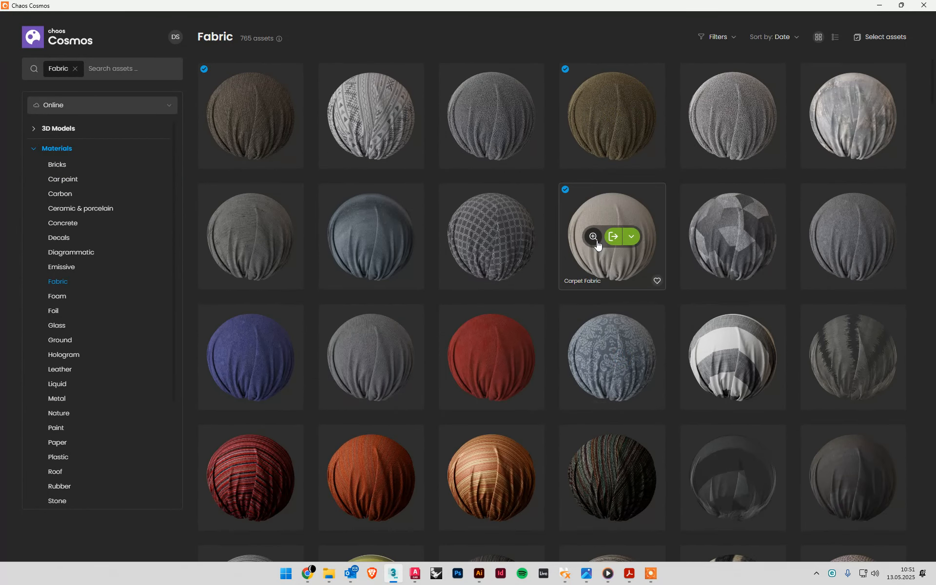
{"action": "left_click", "coordinate": [615, 237]}
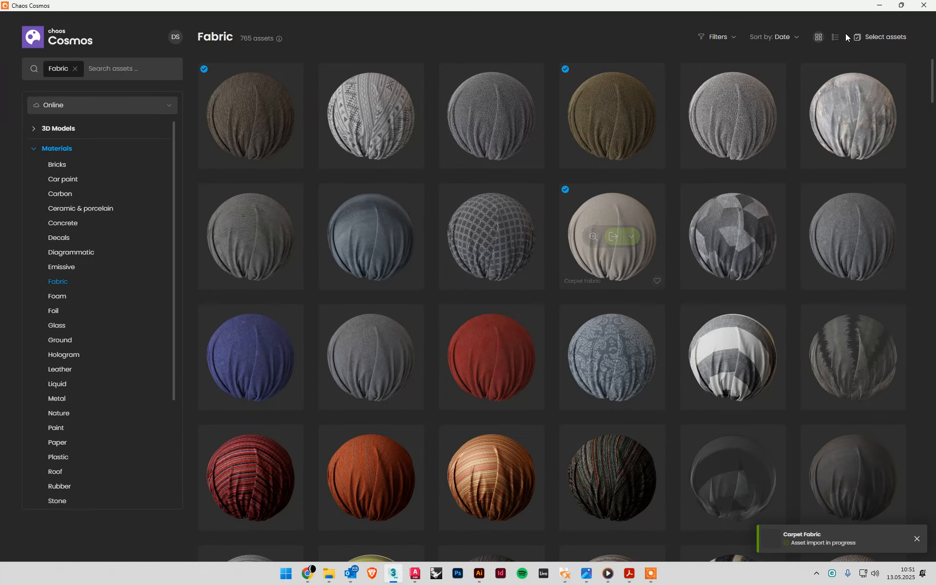
{"action": "left_click", "coordinate": [879, 5]}
{"action": "scroll", "coordinate": [470, 345], "scroll_direction": "up", "scroll_amount": 1}
{"action": "middle_click_drag", "start_coordinate": [455, 314], "coordinate": [515, 303], "text": "alt"}
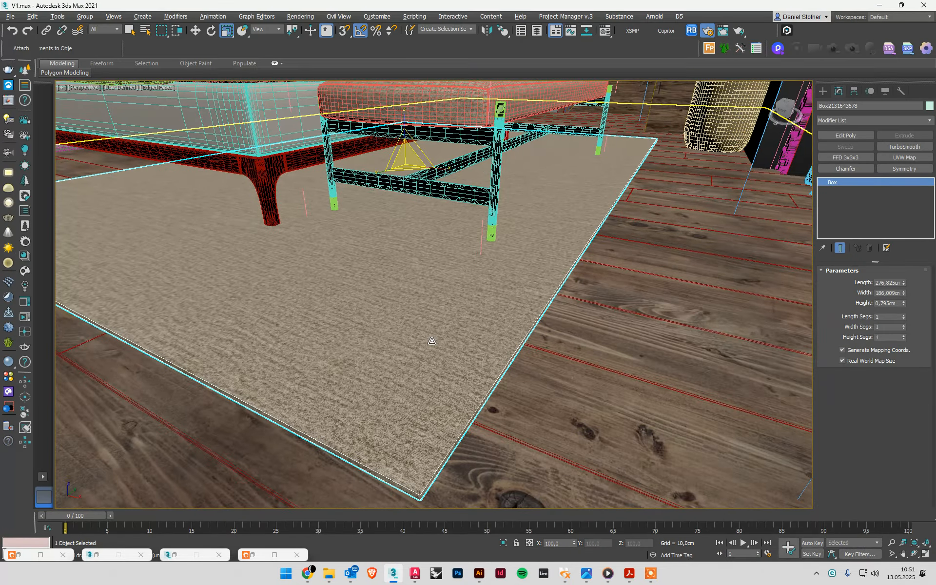
Step: Subdivide the rug box into 67 length, 51 width and 2 height segments and apply a TurboSmooth modifier
{"action": "left_click_drag", "start_coordinate": [904, 319], "coordinate": [910, 292]}
{"action": "left_click_drag", "start_coordinate": [904, 328], "coordinate": [912, 301]}
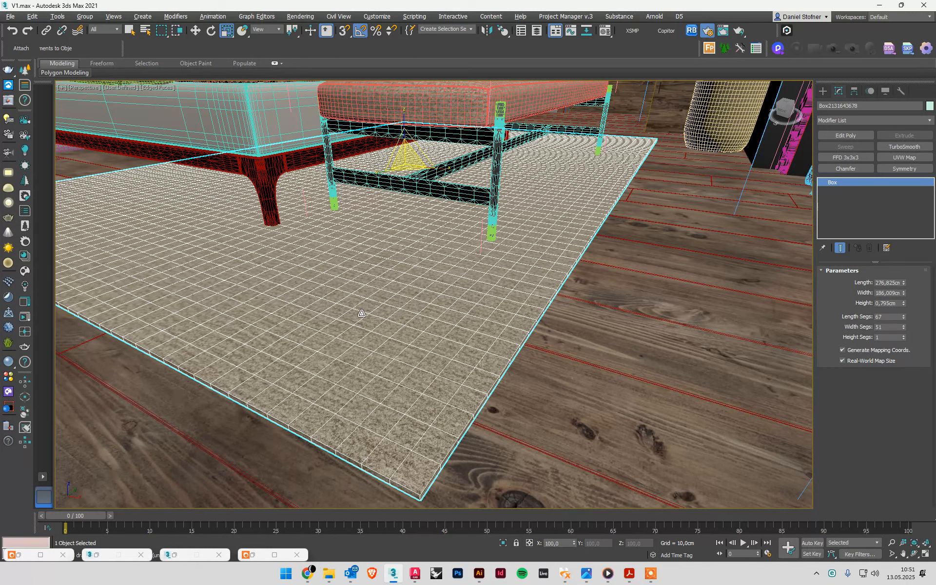
{"action": "left_click", "coordinate": [903, 335]}
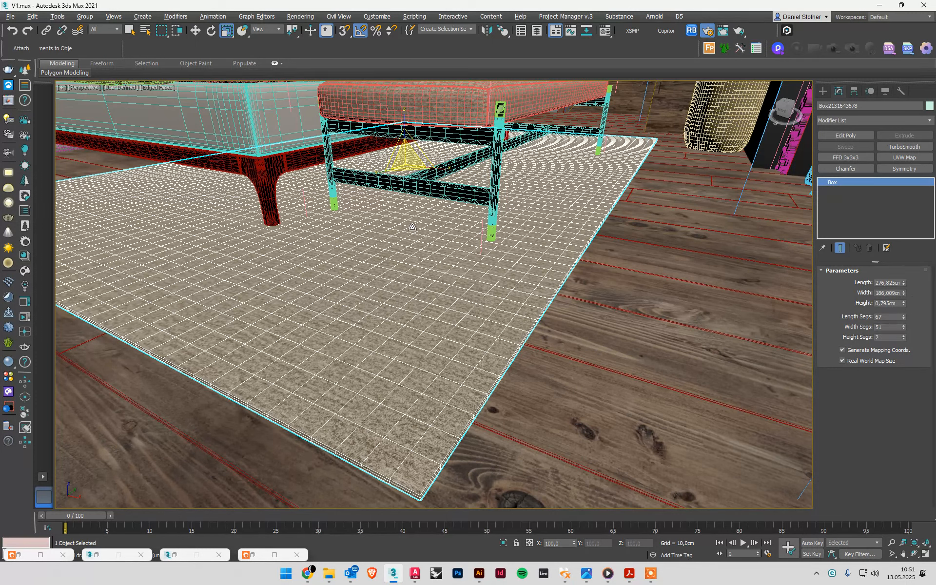
{"action": "left_click", "coordinate": [891, 147]}
{"action": "middle_click_drag", "start_coordinate": [414, 371], "coordinate": [390, 376], "text": "alt"}
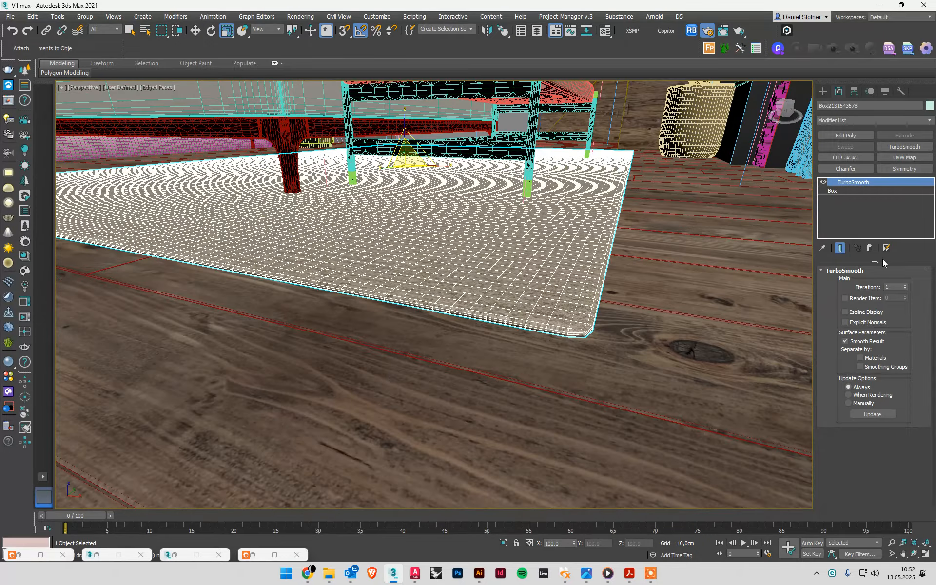
Step: Set the rug's TurboSmooth iterations to 2 and inspect the fabric texture shaded without edged faces
{"action": "left_click", "coordinate": [906, 286]}
{"action": "middle_click_drag", "start_coordinate": [438, 285], "coordinate": [559, 295], "text": "alt"}
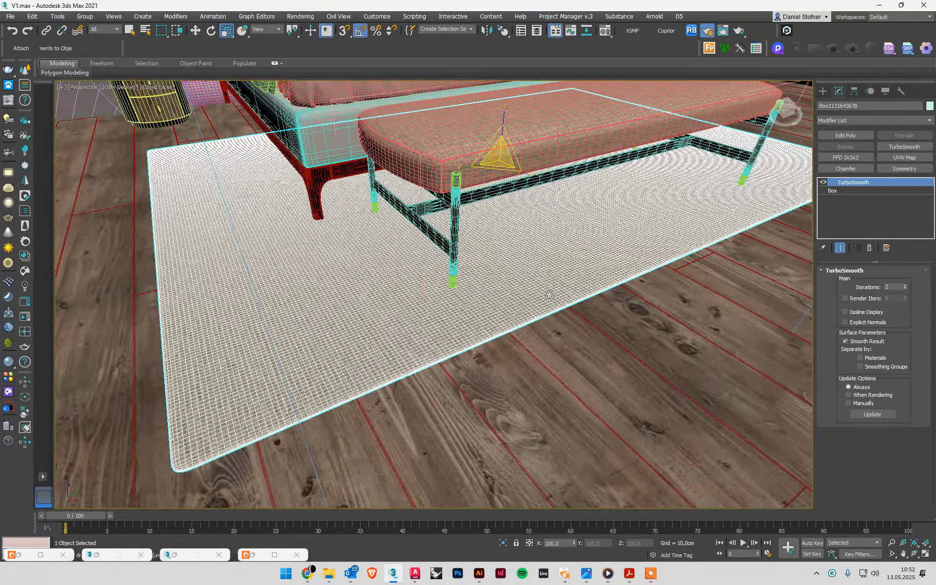
{"action": "key", "text": "F4"}
{"action": "scroll", "coordinate": [238, 320], "scroll_direction": "up", "scroll_amount": 5}
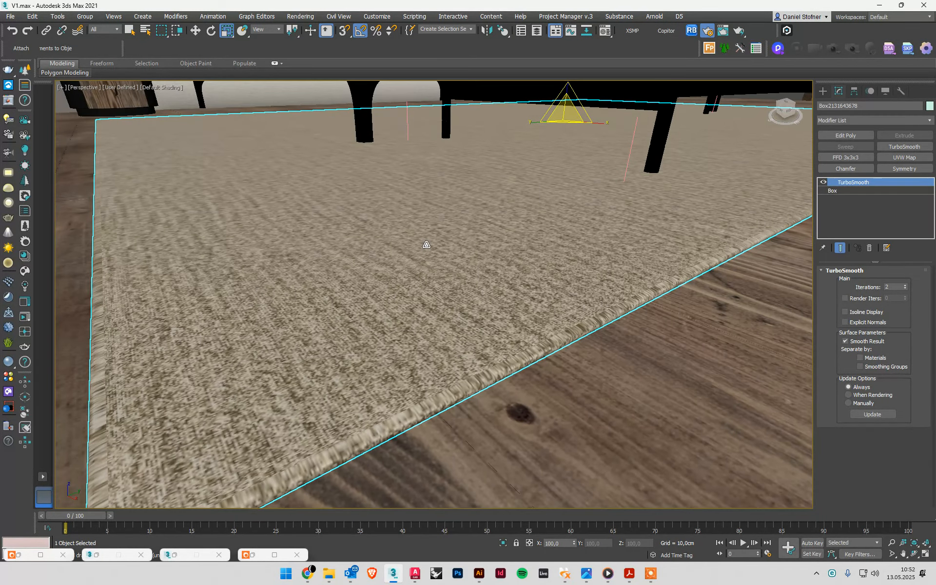
Step: Add a UVW Map modifier with Box mapping above the rug's TurboSmooth and check the texture at the corner
{"action": "left_click", "coordinate": [905, 157]}
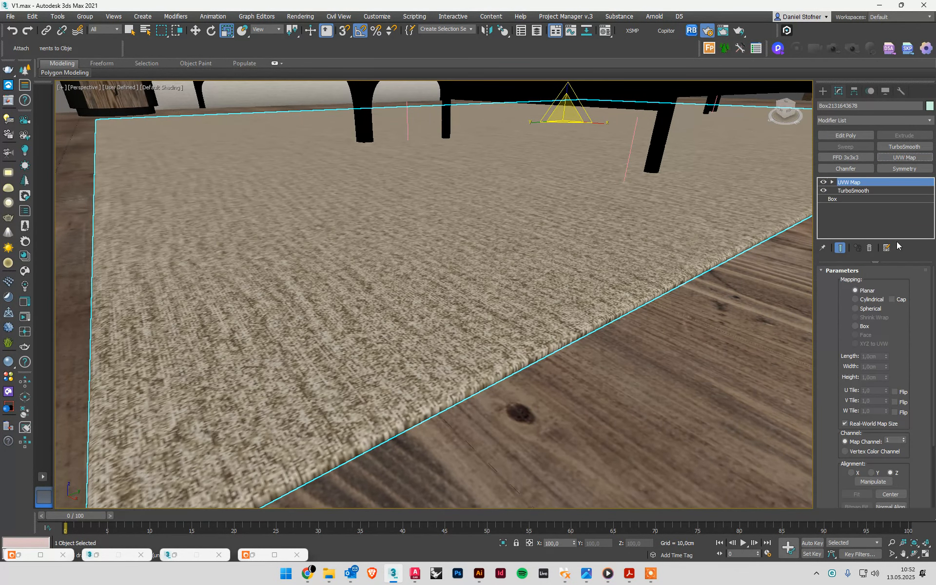
{"action": "left_click", "coordinate": [858, 326]}
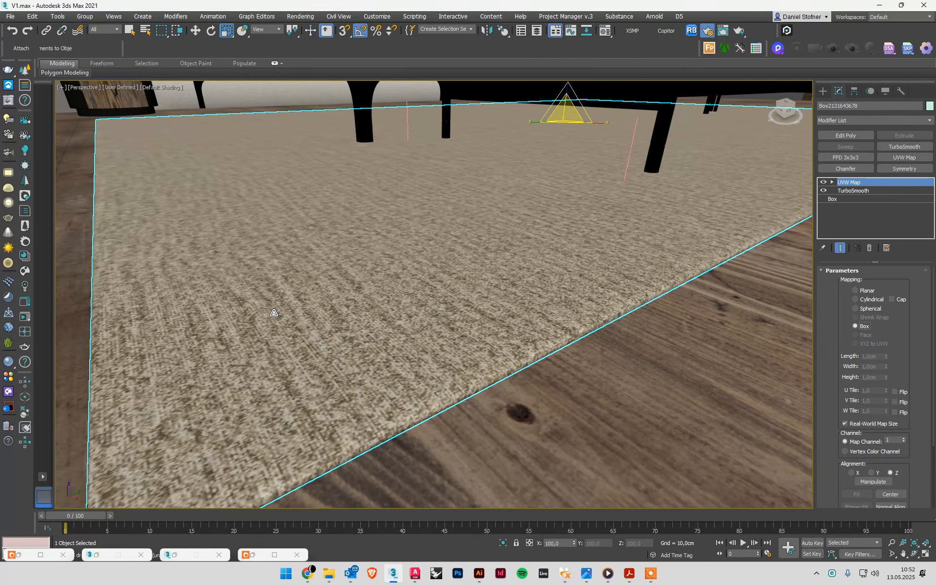
{"action": "middle_click_drag", "start_coordinate": [274, 312], "coordinate": [307, 366], "text": "alt"}
{"action": "scroll", "coordinate": [303, 349], "scroll_direction": "down", "scroll_amount": 3}
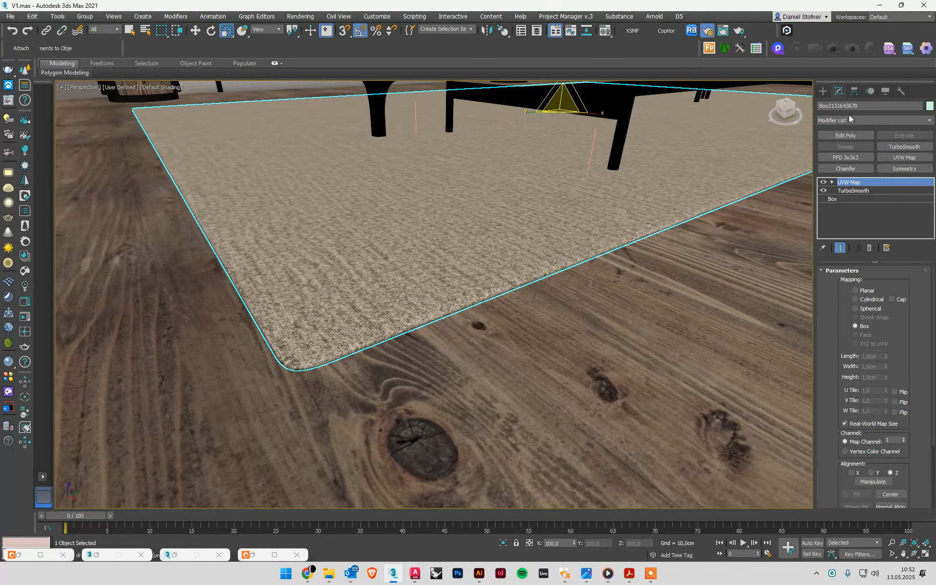
Step: Add an Edit Poly modifier to the rug and select the edge loop running around its upper rim
{"action": "key", "text": "F3"}
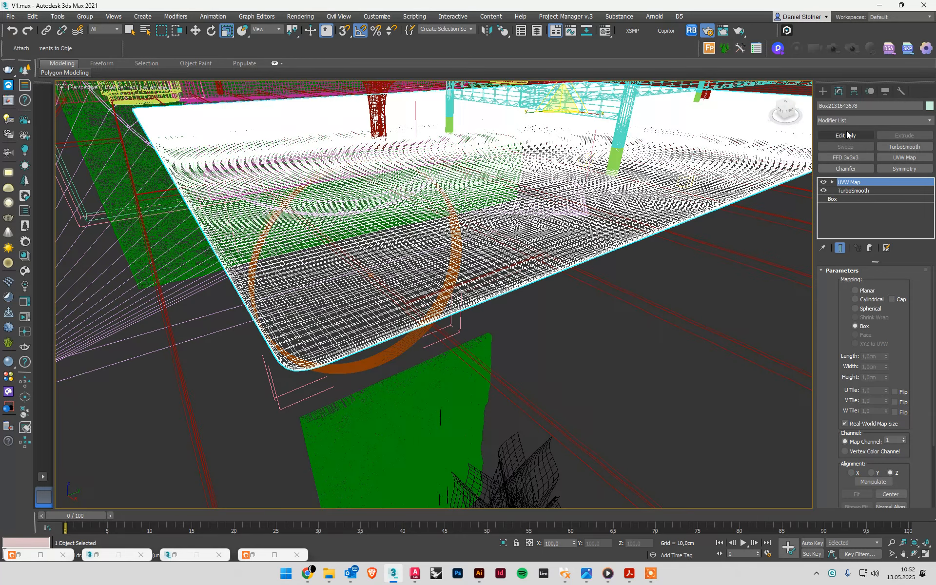
{"action": "key", "text": "F3"}
{"action": "left_click", "coordinate": [837, 136]}
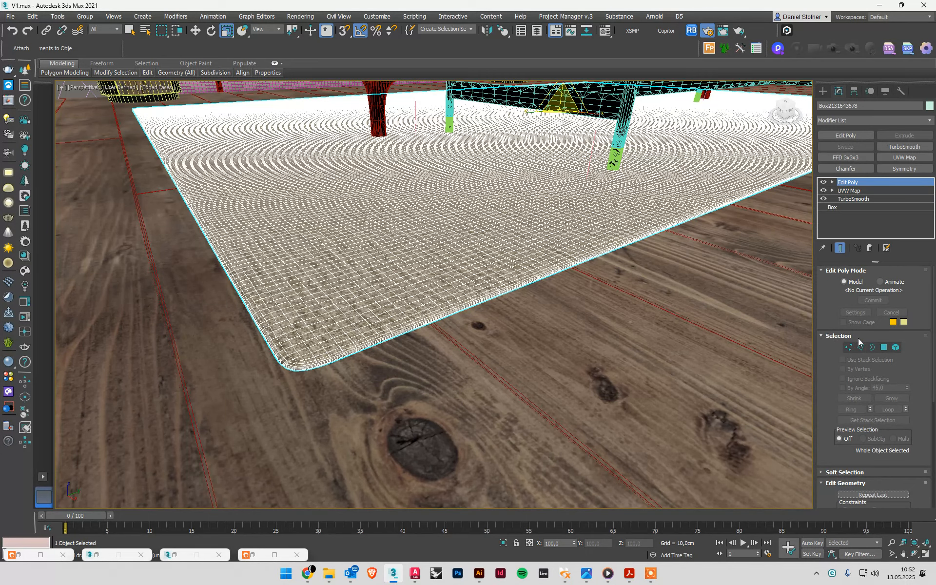
{"action": "left_click", "coordinate": [860, 347]}
{"action": "scroll", "coordinate": [306, 382], "scroll_direction": "up", "scroll_amount": 6}
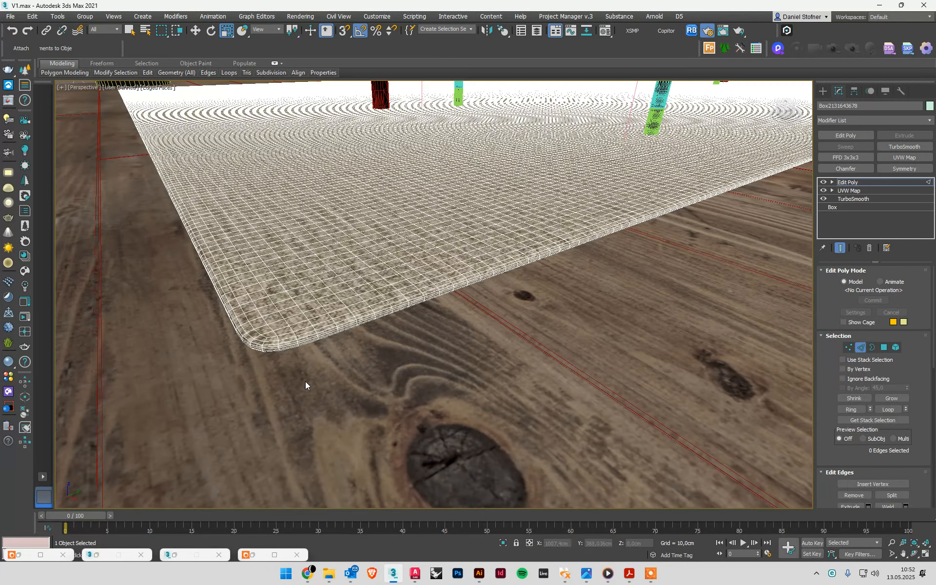
{"action": "double_click", "coordinate": [229, 367]}
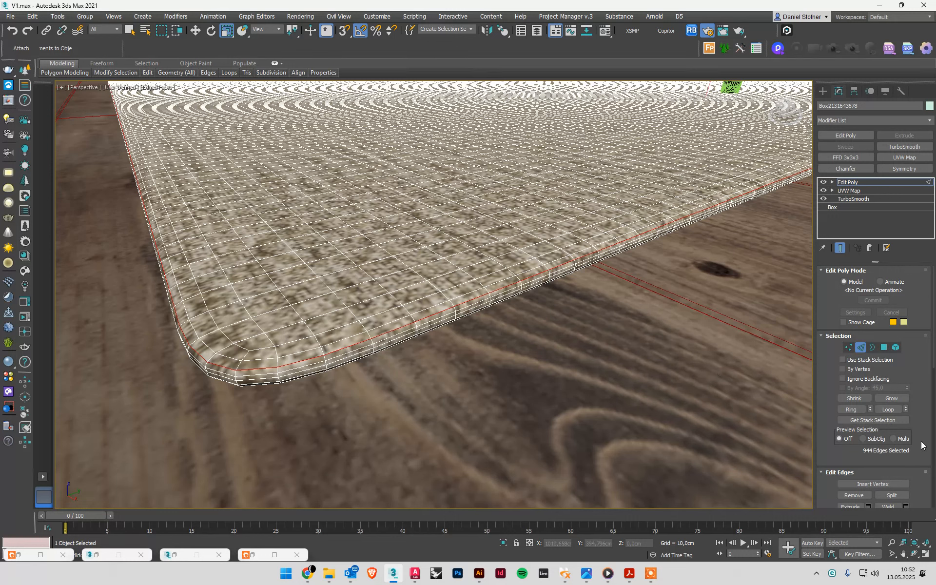
Step: Start extruding the selected rim edge loop with a height of 0.05 cm
{"action": "scroll", "coordinate": [922, 445], "scroll_direction": "down", "scroll_amount": 1}
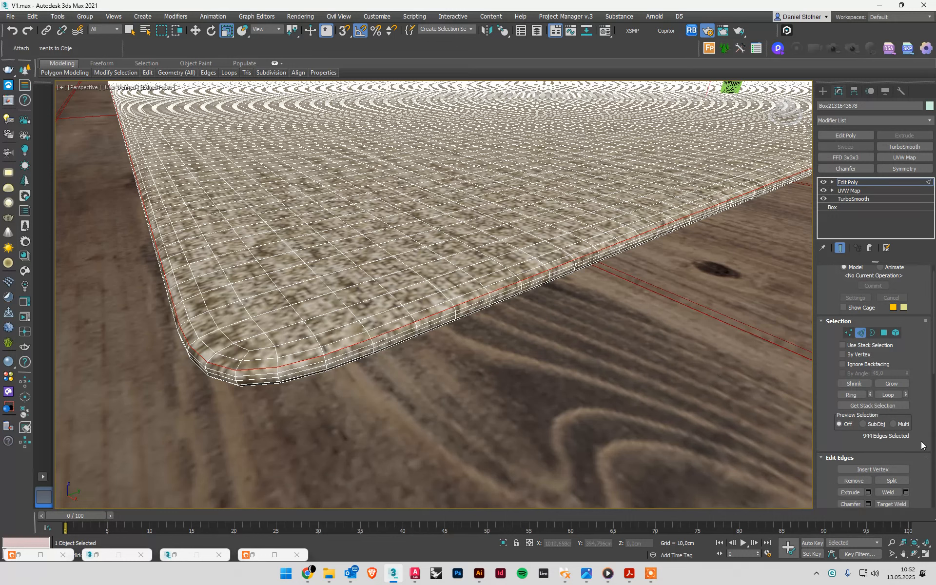
{"action": "scroll", "coordinate": [922, 445], "scroll_direction": "down", "scroll_amount": 2}
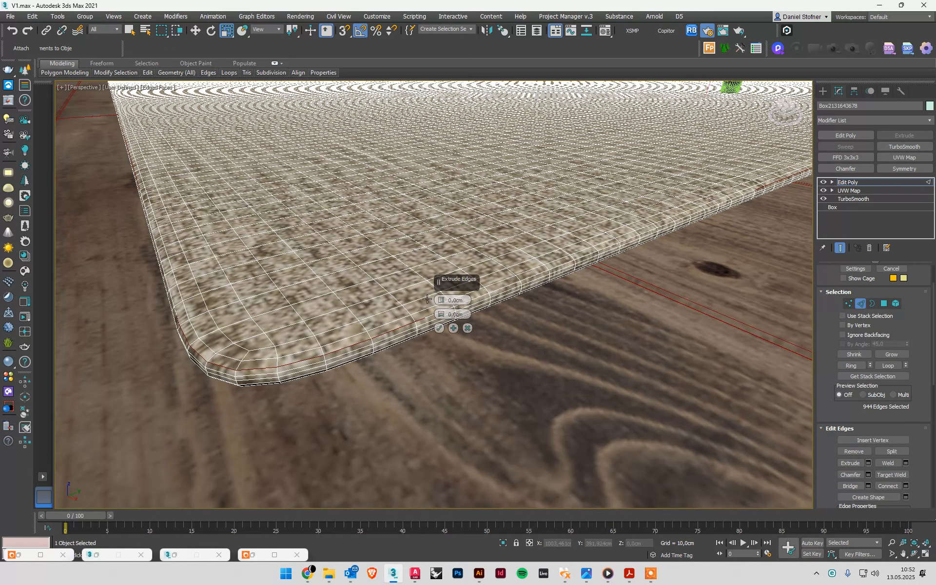
{"action": "mouse_move", "coordinate": [433, 299]}
{"action": "left_mouse_down"}
{"action": "mouse_move", "coordinate": [442, 314]}
{"action": "mouse_move", "coordinate": [432, 309]}
{"action": "left_mouse_up"}
{"action": "right_click", "coordinate": [436, 296]}
{"action": "scroll", "coordinate": [190, 350], "scroll_direction": "up", "scroll_amount": 8}
{"action": "middle_click_drag", "start_coordinate": [322, 164], "coordinate": [166, 202]}
{"action": "scroll", "coordinate": [168, 188], "scroll_direction": "down", "scroll_amount": 3}
{"action": "scroll", "coordinate": [171, 182], "scroll_direction": "up", "scroll_amount": 3}
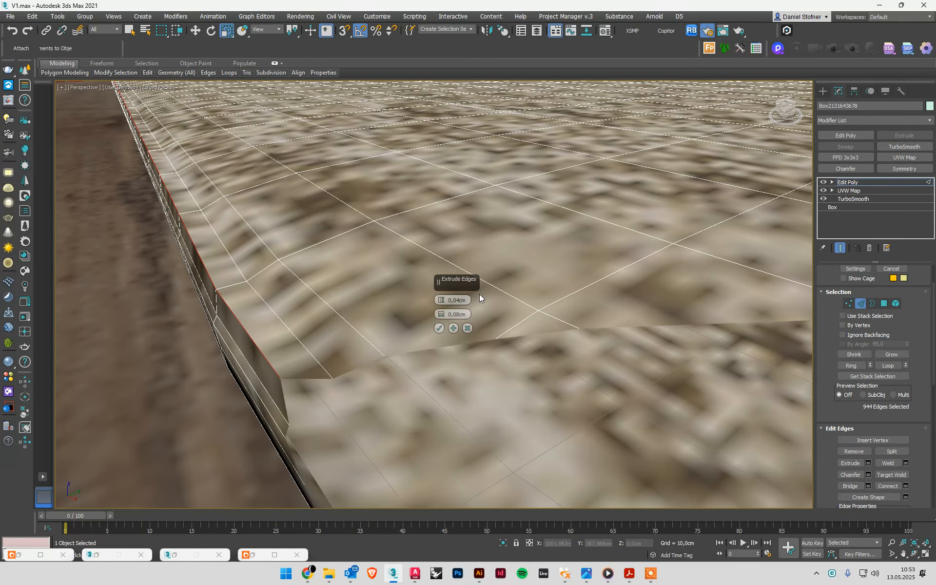
{"action": "left_click", "coordinate": [440, 299]}
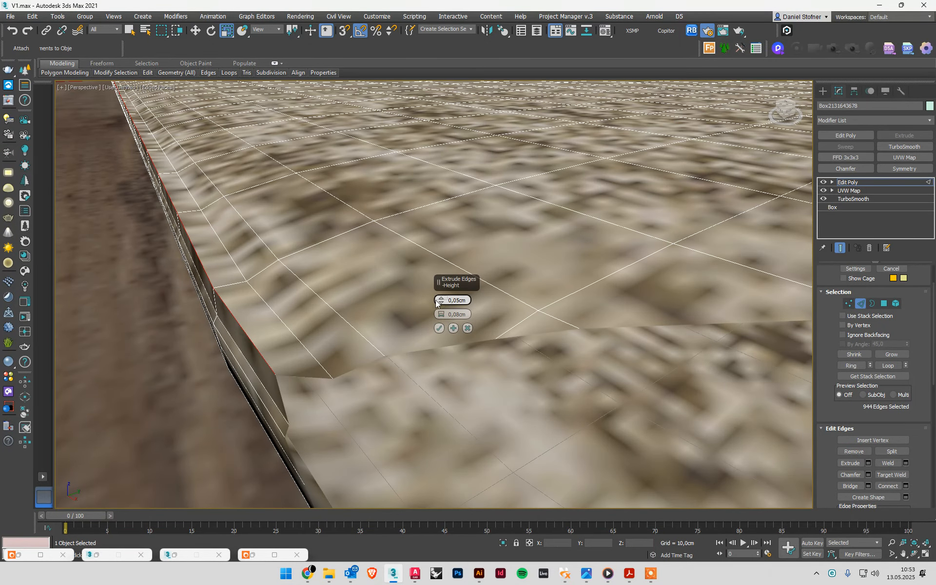
Step: Set the edge extrusion width to 0.04 cm and apply the extrusion around the rug's rim
{"action": "scroll", "coordinate": [293, 281], "scroll_direction": "down", "scroll_amount": 8}
{"action": "middle_click_drag", "start_coordinate": [293, 281], "coordinate": [276, 337]}
{"action": "scroll", "coordinate": [278, 337], "scroll_direction": "up", "scroll_amount": 5}
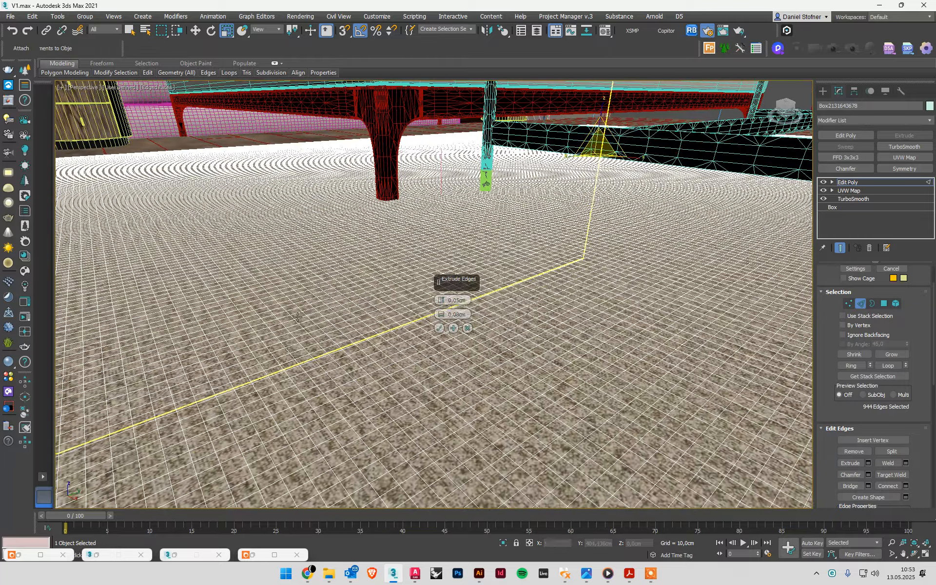
{"action": "middle_click_drag", "start_coordinate": [300, 268], "coordinate": [410, 254]}
{"action": "middle_click_drag", "start_coordinate": [446, 215], "coordinate": [386, 125]}
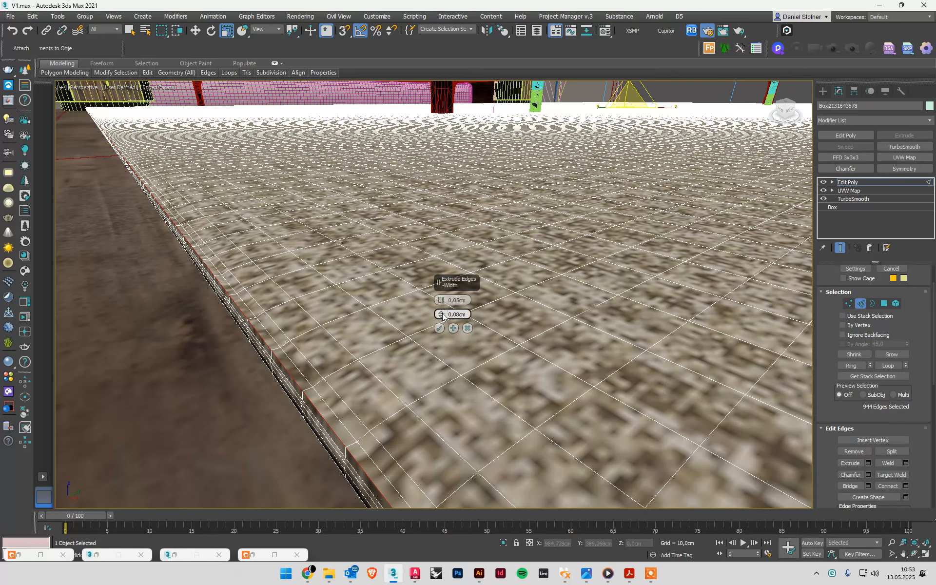
{"action": "left_click_drag", "start_coordinate": [442, 317], "coordinate": [442, 314]}
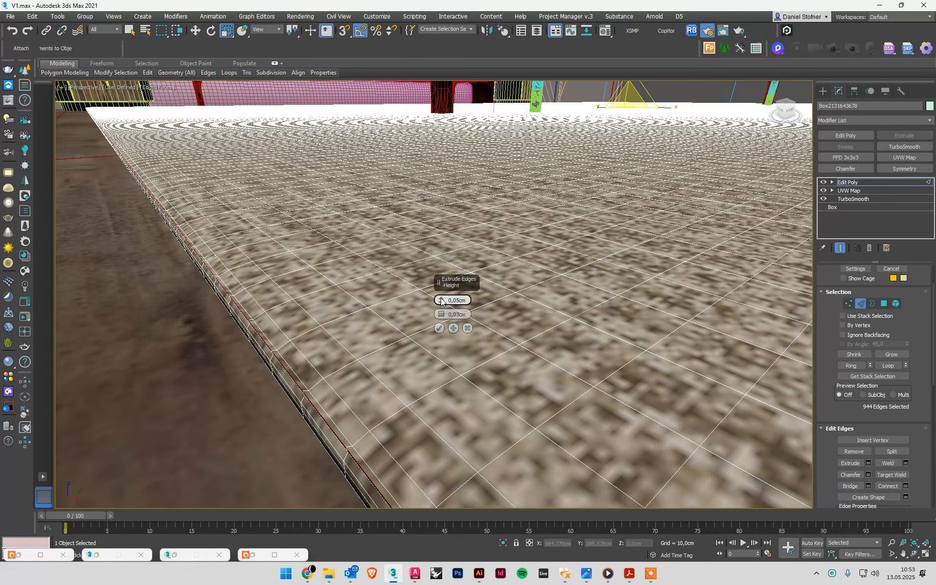
{"action": "left_click_drag", "start_coordinate": [441, 318], "coordinate": [441, 316]}
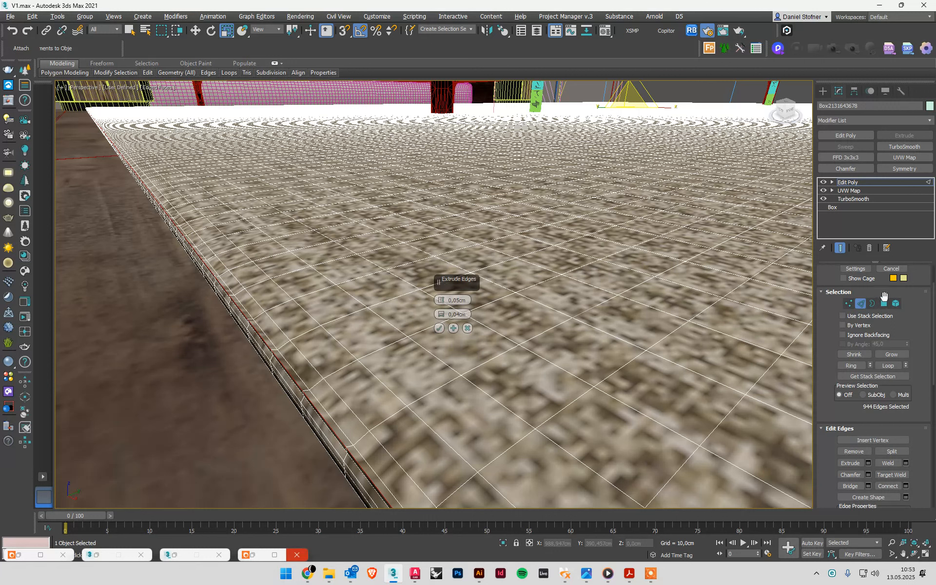
{"action": "left_click", "coordinate": [439, 328]}
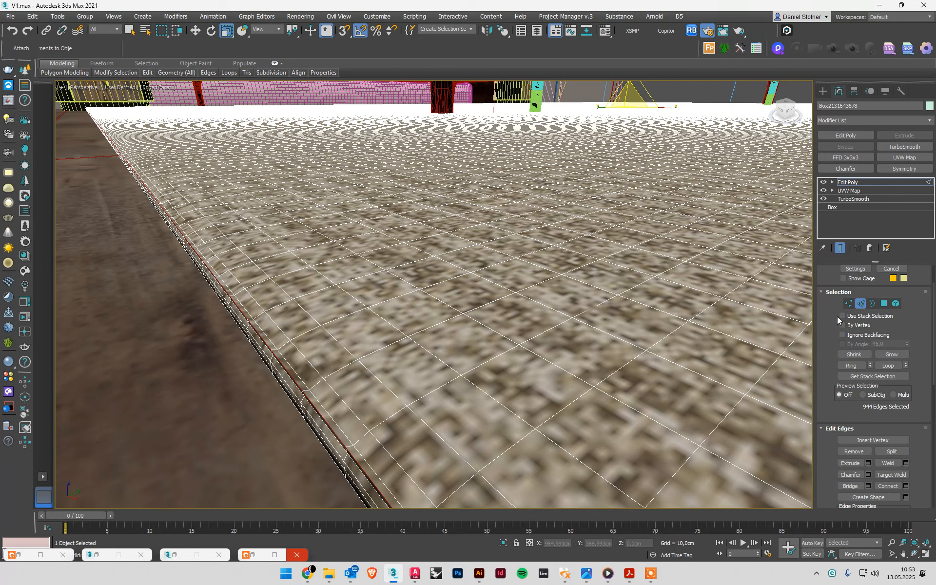
Step: Convert the extruded edge selection to its adjoining polygons, assign them material ID 2, and return to the whole Edit Poly object
{"action": "left_click", "coordinate": [884, 303]}
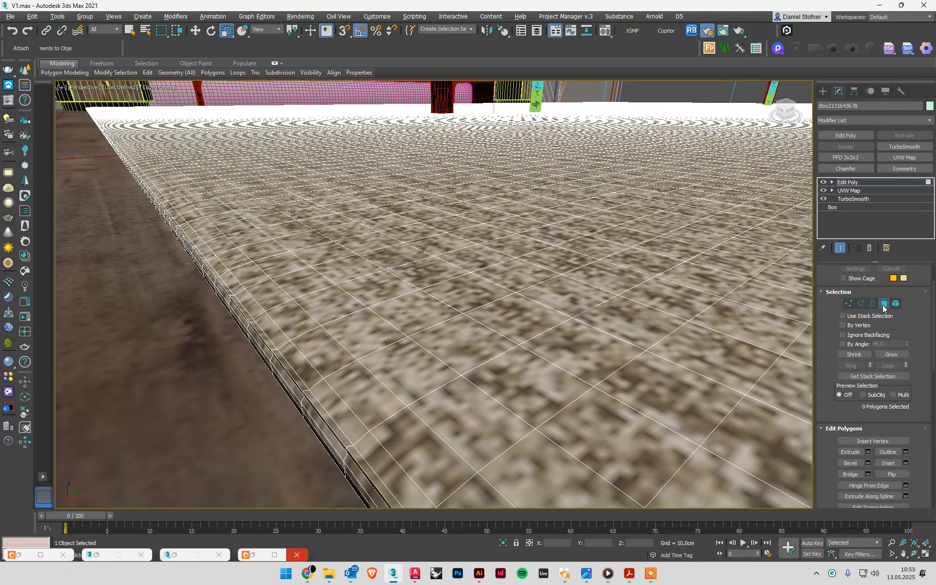
{"action": "left_click", "coordinate": [861, 303]}
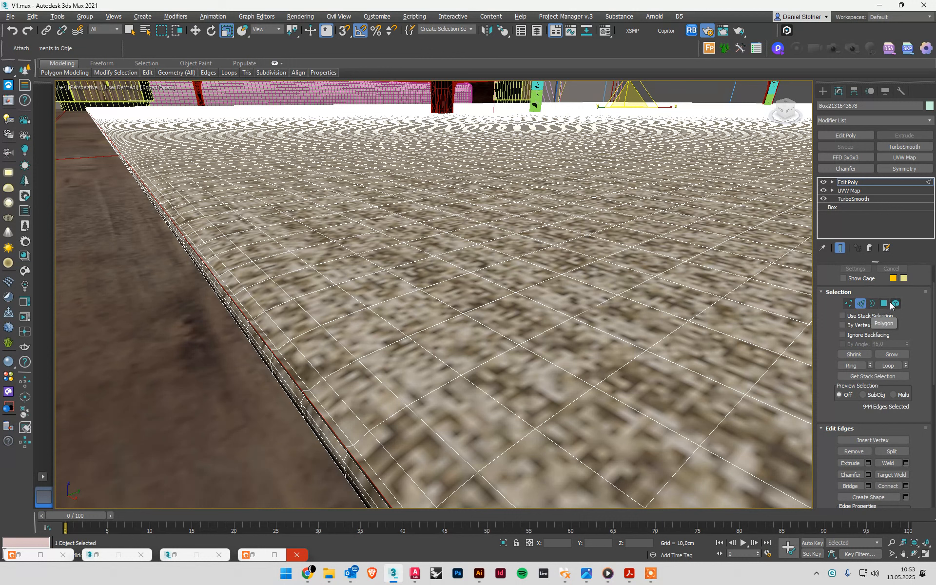
{"action": "left_click", "coordinate": [888, 306]}
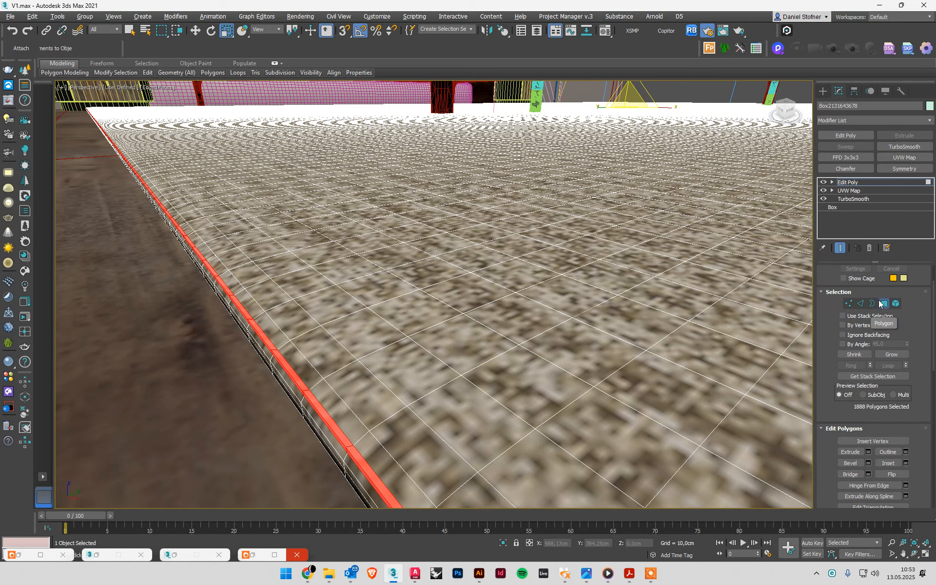
{"action": "scroll", "coordinate": [920, 410], "scroll_direction": "down", "scroll_amount": 4}
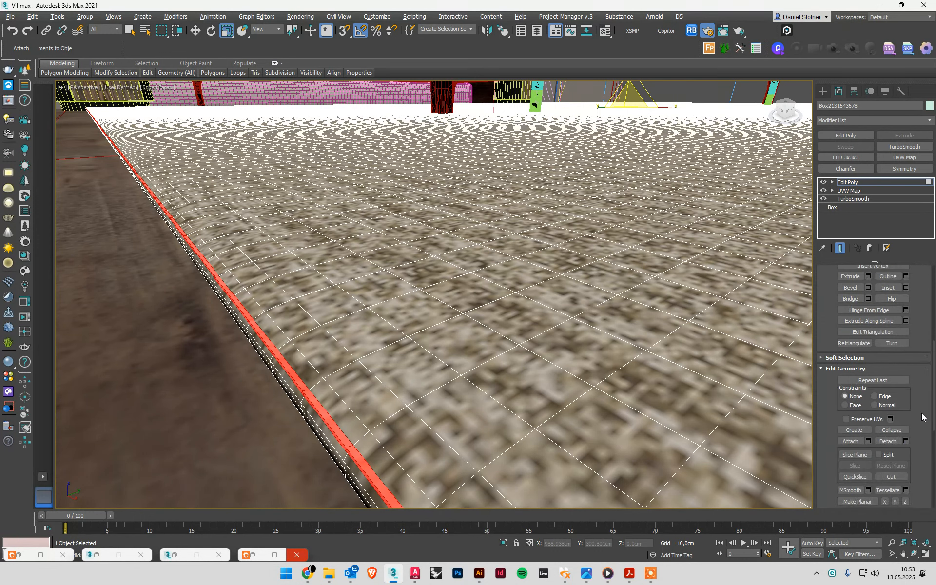
{"action": "scroll", "coordinate": [922, 417], "scroll_direction": "down", "scroll_amount": 5}
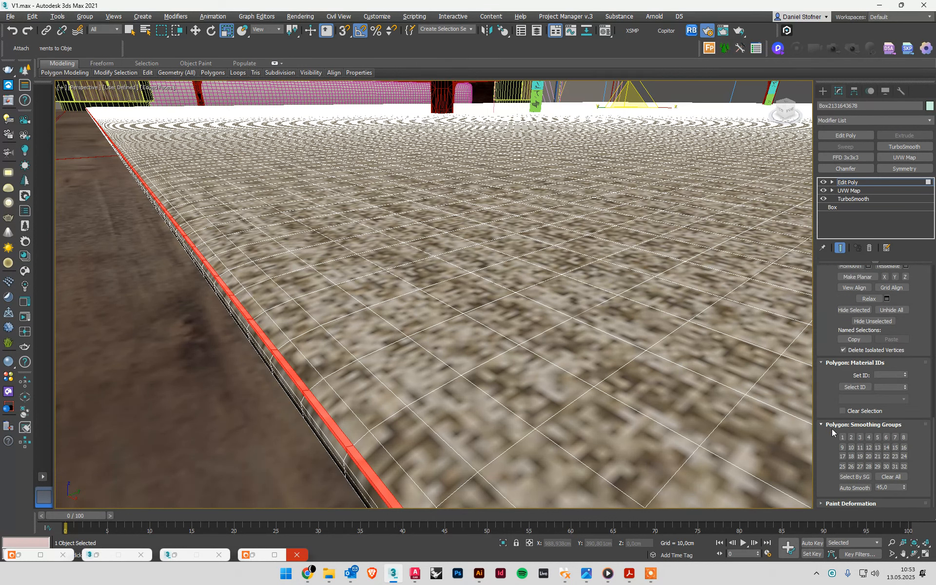
{"action": "left_click", "coordinate": [885, 374]}
{"action": "type", "text": "2"}
{"action": "key", "text": "Tab"}
{"action": "left_click", "coordinate": [832, 182]}
{"action": "left_click", "coordinate": [847, 182]}
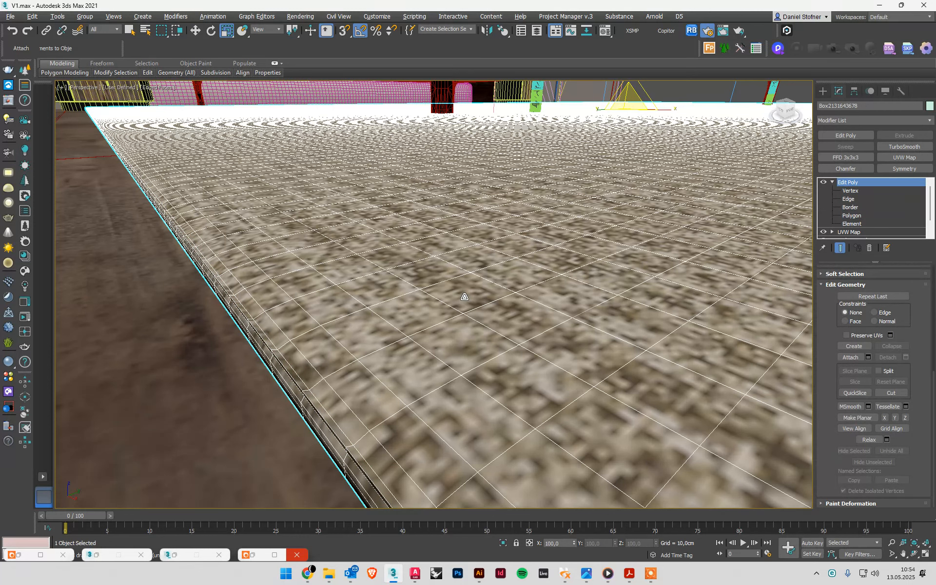
Step: Reset the Material Editor slots and refill them with default Corona materials using the Corona Converter
{"action": "key", "text": "m"}
{"action": "left_click", "coordinate": [190, 99]}
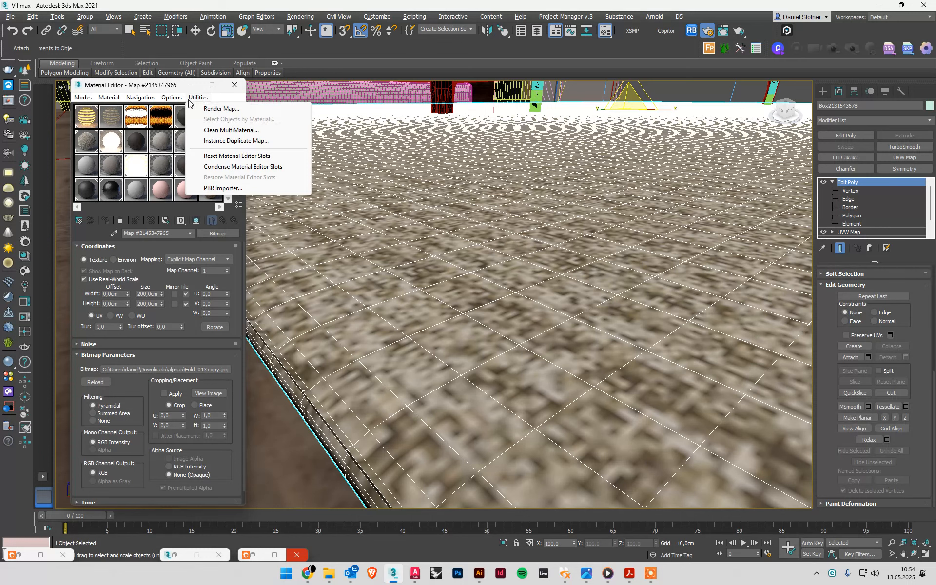
{"action": "left_click", "coordinate": [237, 156]}
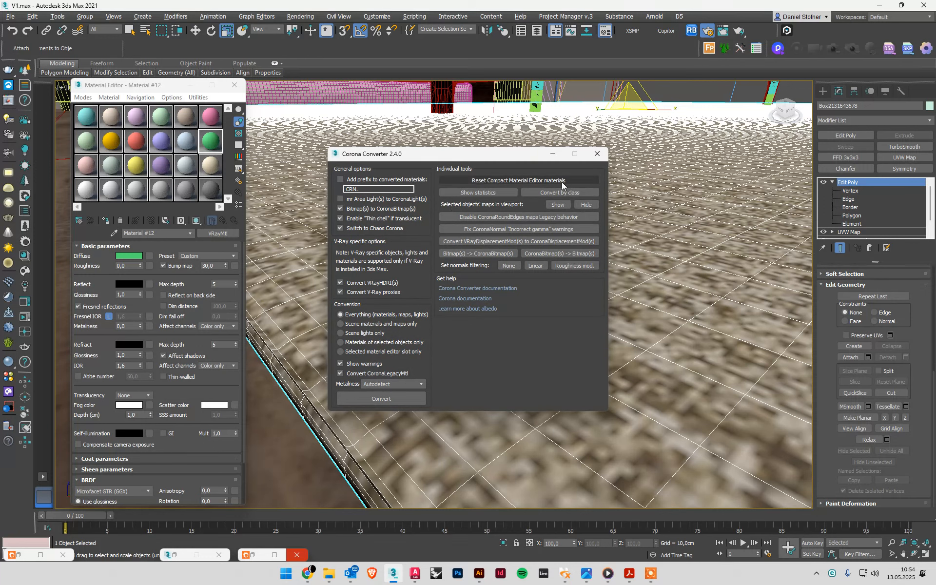
{"action": "left_click", "coordinate": [536, 180]}
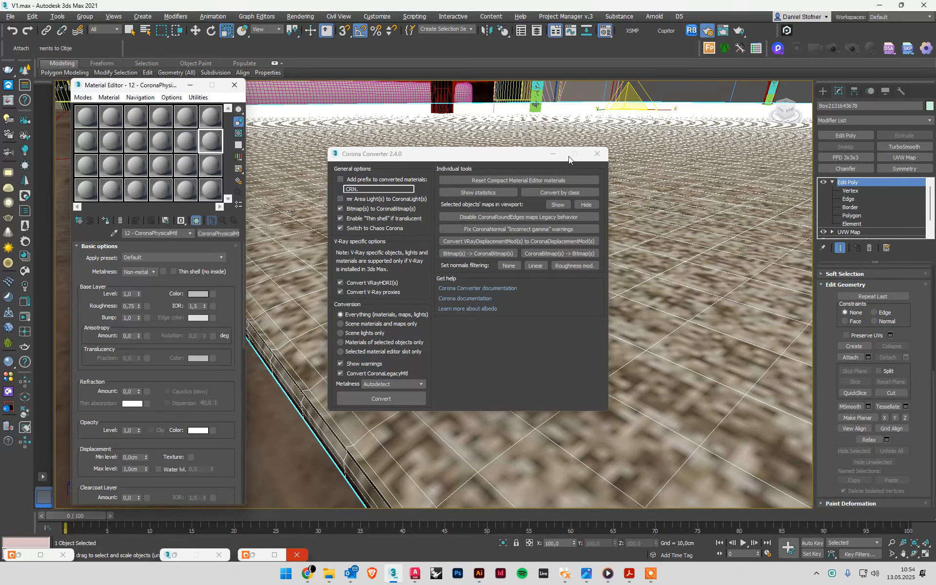
{"action": "left_click", "coordinate": [597, 155]}
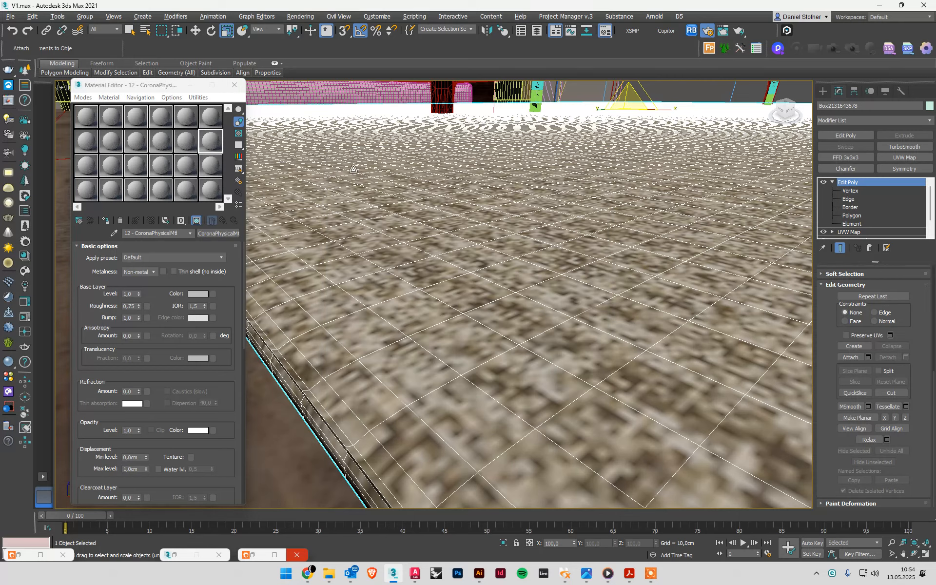
Step: Turn the first slot's material into a Multi/Sub-Object material, keeping the old one as sub-material, with 2 materials
{"action": "left_click", "coordinate": [87, 117]}
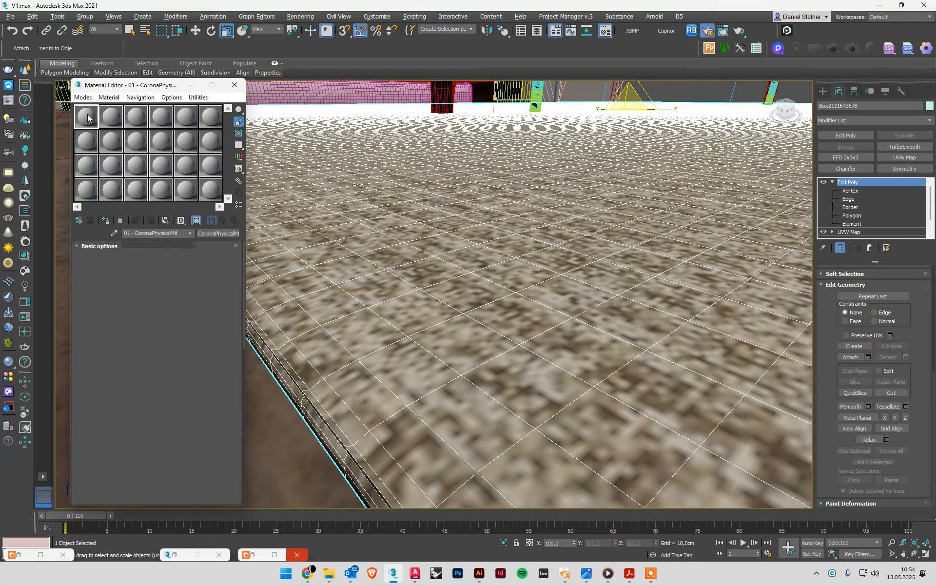
{"action": "left_click", "coordinate": [222, 235]}
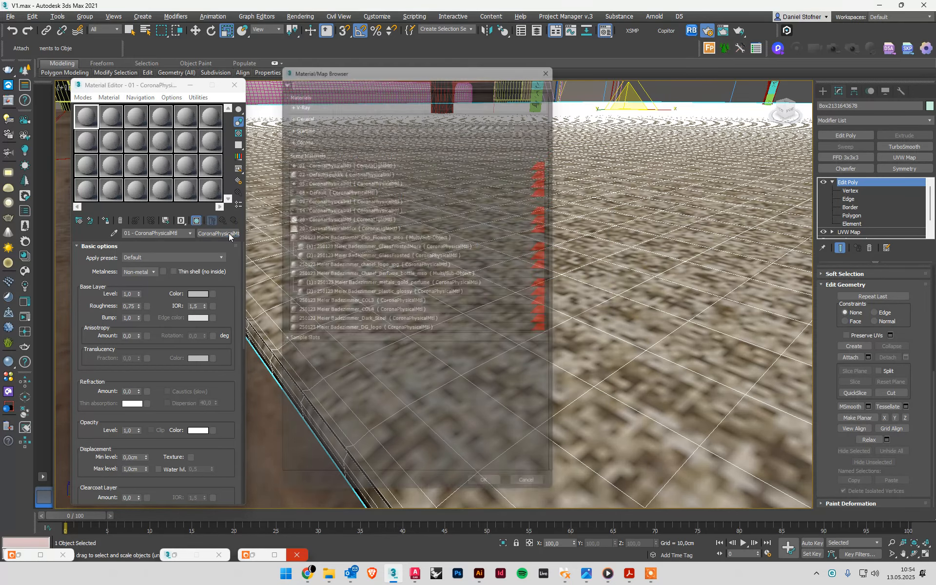
{"action": "left_click", "coordinate": [285, 107]}
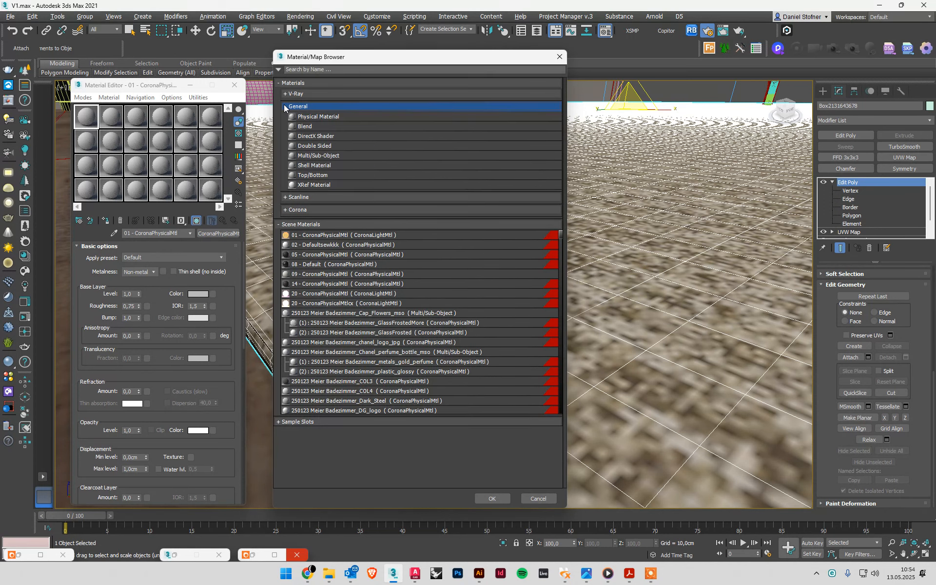
{"action": "double_click", "coordinate": [318, 156]}
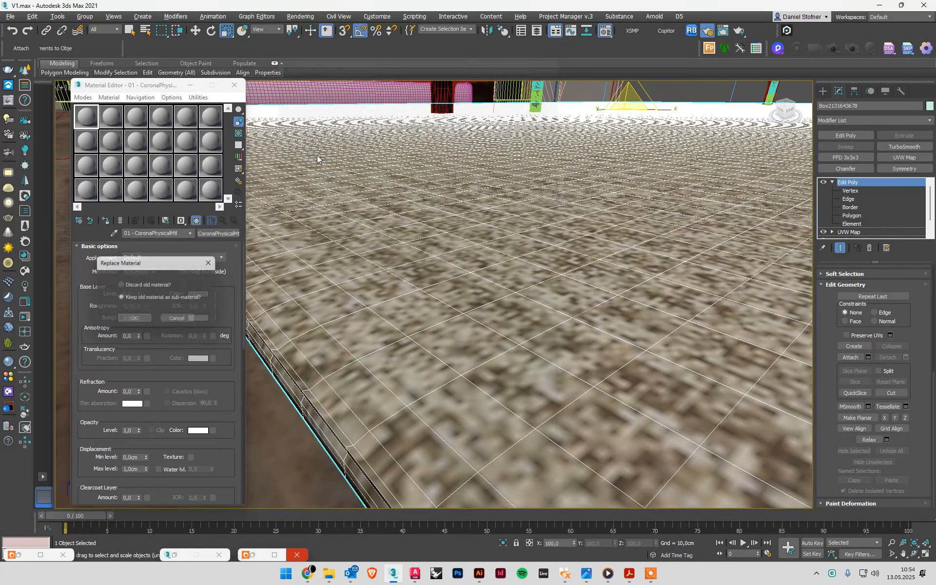
{"action": "left_click", "coordinate": [135, 321]}
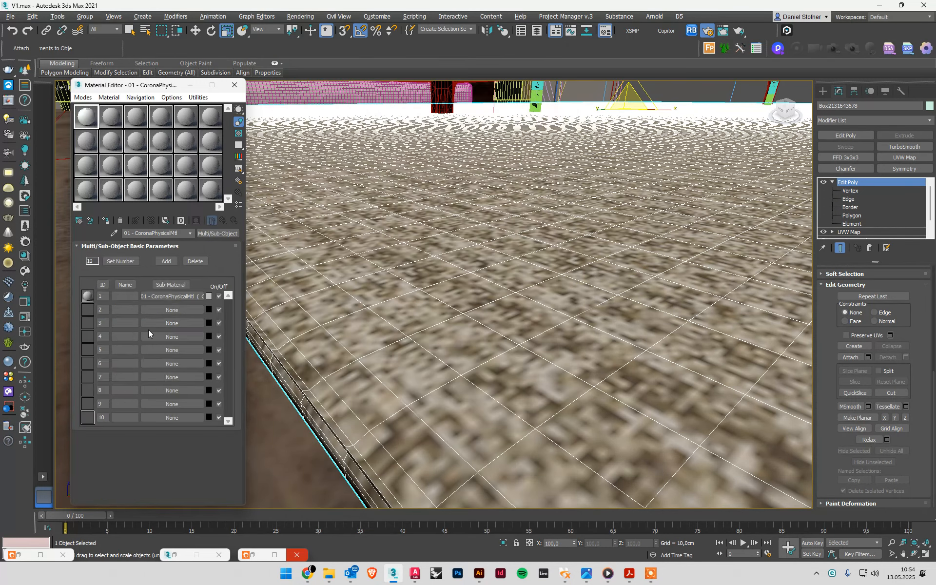
{"action": "left_click", "coordinate": [118, 262]}
{"action": "type", "text": "2"}
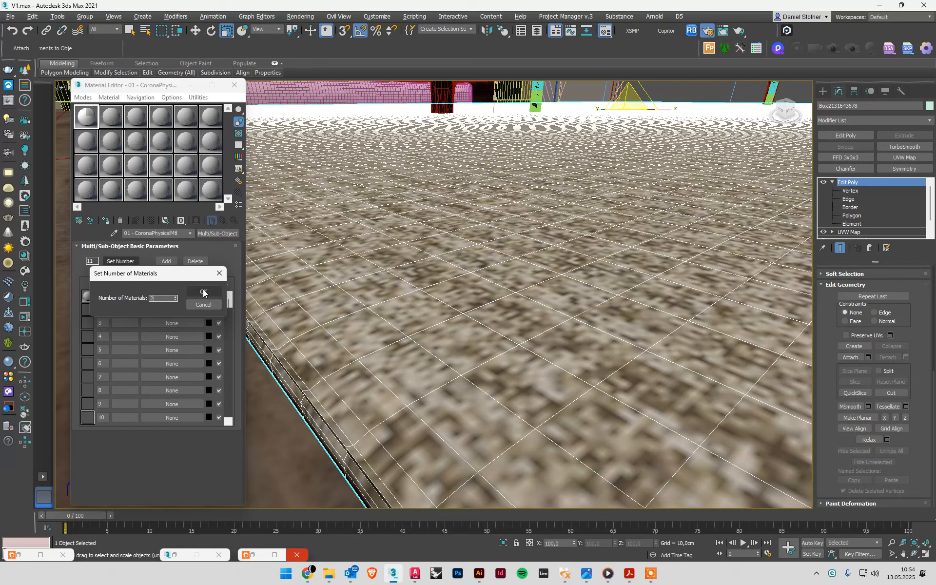
{"action": "key", "text": "Return"}
Step: Pick the rug's existing Carpet Fabric material from the scene into the second Material Editor slot
{"action": "left_click", "coordinate": [117, 123]}
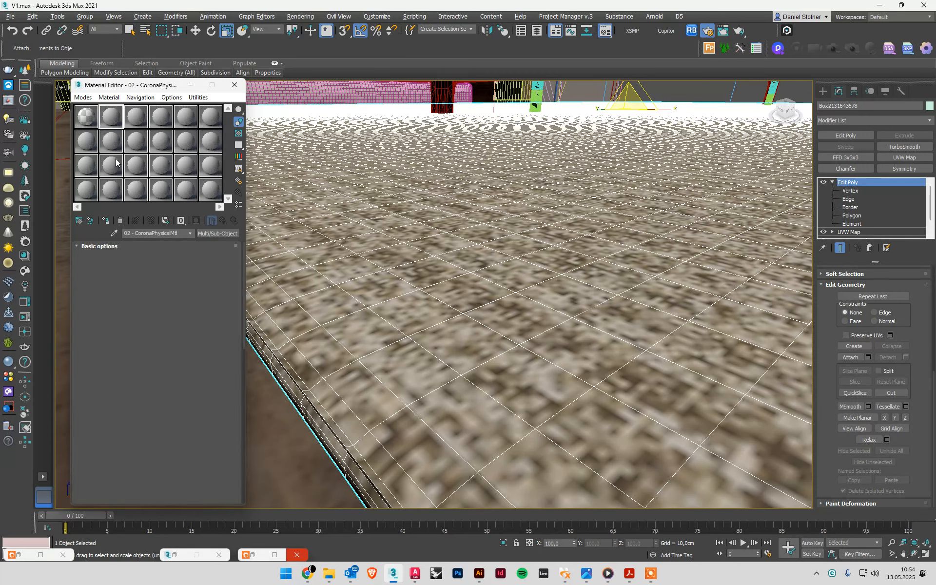
{"action": "key", "text": "q"}
{"action": "key", "text": "r"}
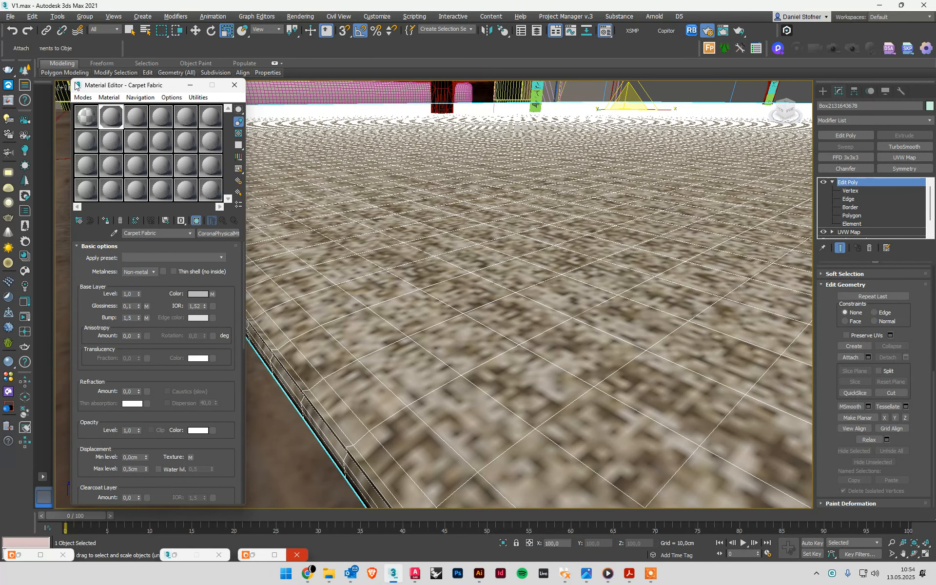
Step: Instance Carpet Fabric into sub-material 1 of the Multi/Sub-Object material and the third slot's Corona material into sub-material 2
{"action": "left_click", "coordinate": [86, 117]}
{"action": "left_click_drag", "start_coordinate": [156, 300], "coordinate": [156, 300]}
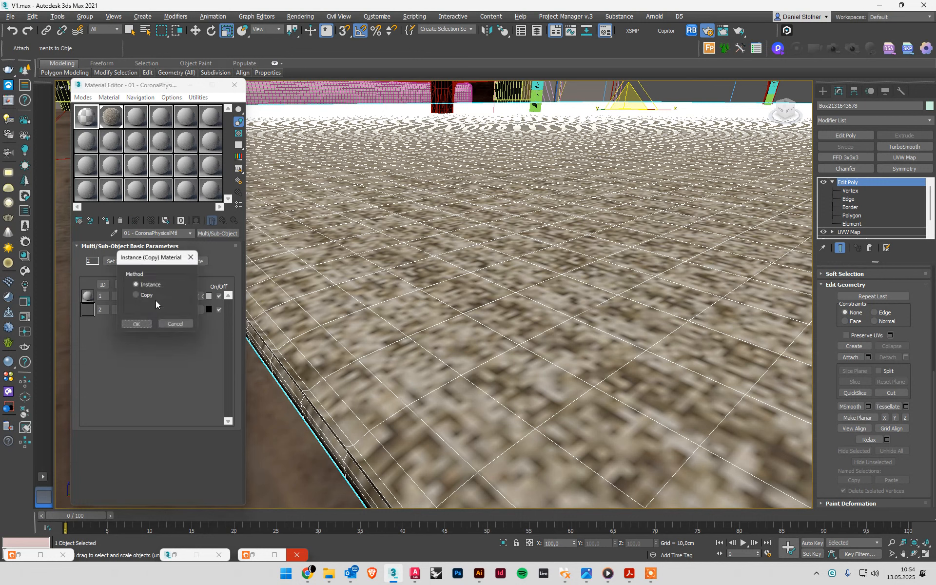
{"action": "left_click", "coordinate": [135, 327]}
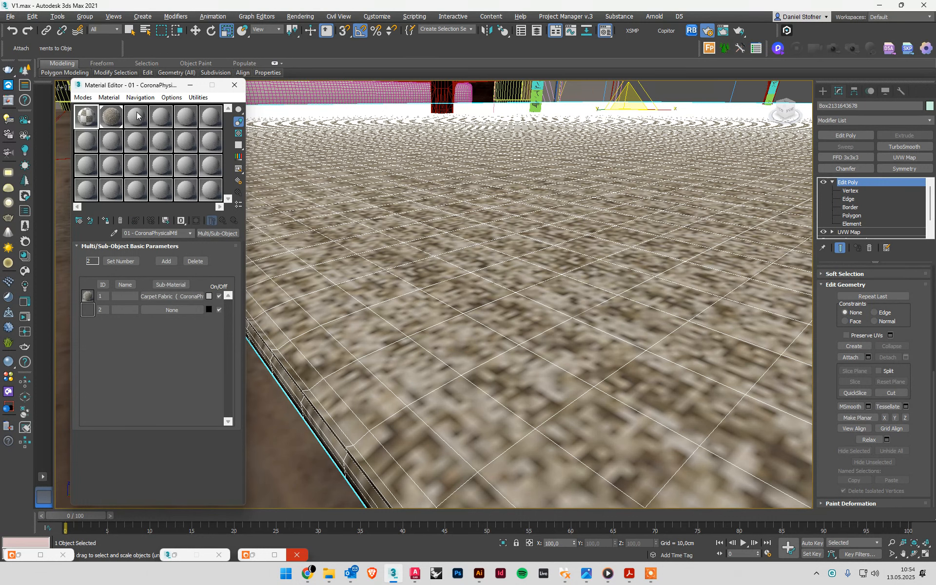
{"action": "left_click_drag", "start_coordinate": [137, 115], "coordinate": [167, 310]}
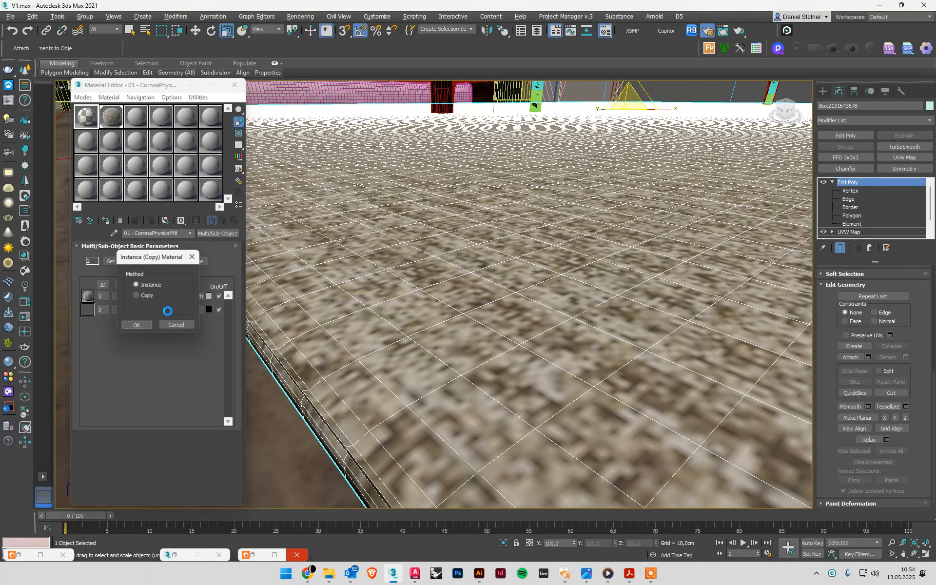
{"action": "left_click", "coordinate": [146, 326]}
Step: Assign the Multi/Sub-Object material to the selected rug, renaming it 01 - CoronaPhysicalMtls instead of replacing the existing material
{"action": "scroll", "coordinate": [260, 298], "scroll_direction": "up", "scroll_amount": 1}
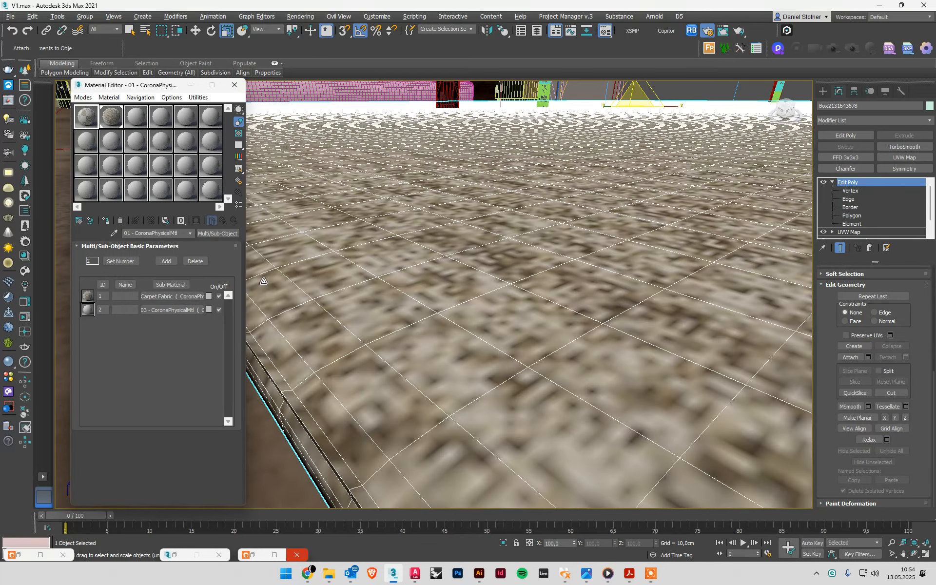
{"action": "middle_click_drag", "start_coordinate": [264, 281], "coordinate": [348, 229], "text": "alt"}
{"action": "left_click", "coordinate": [91, 116]}
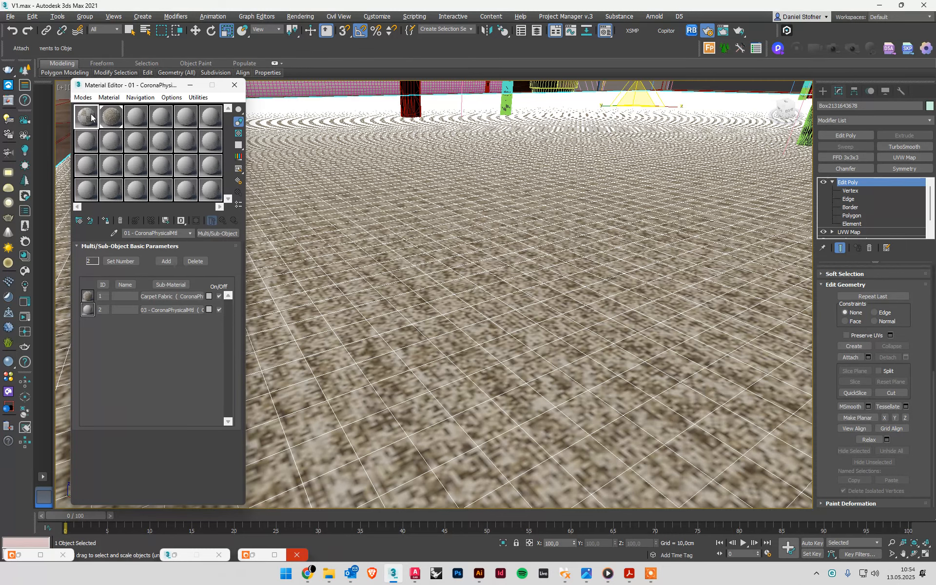
{"action": "left_click", "coordinate": [106, 222]}
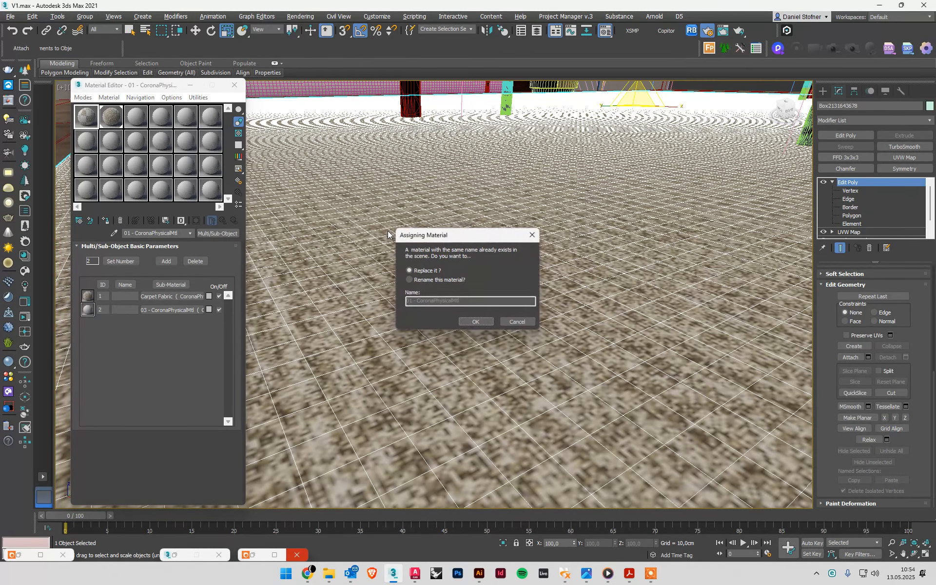
{"action": "left_click", "coordinate": [477, 280]}
{"action": "left_click", "coordinate": [480, 322]}
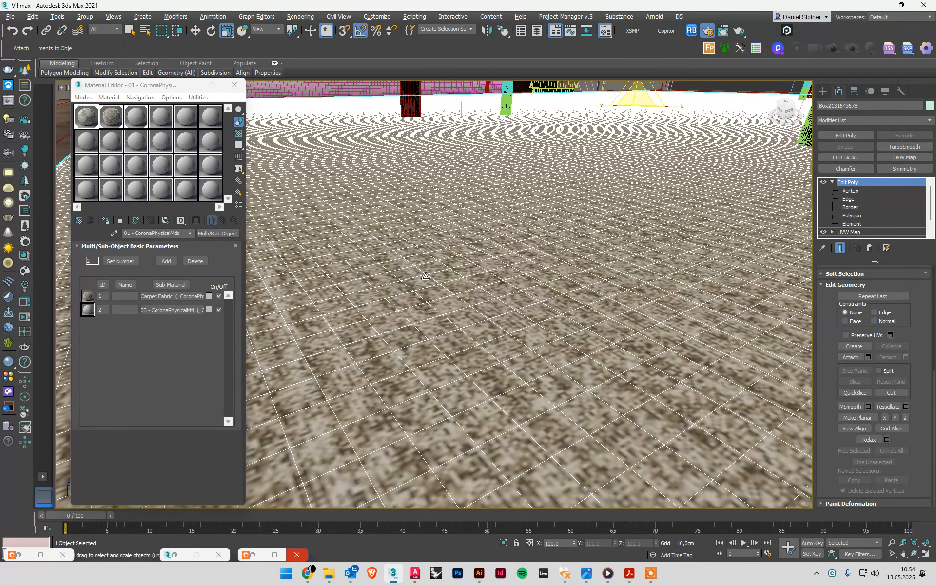
Step: Examine how the two sub-materials are distributed over the rug's surface, corner and rim
{"action": "middle_click_drag", "start_coordinate": [512, 246], "coordinate": [474, 221], "text": "alt"}
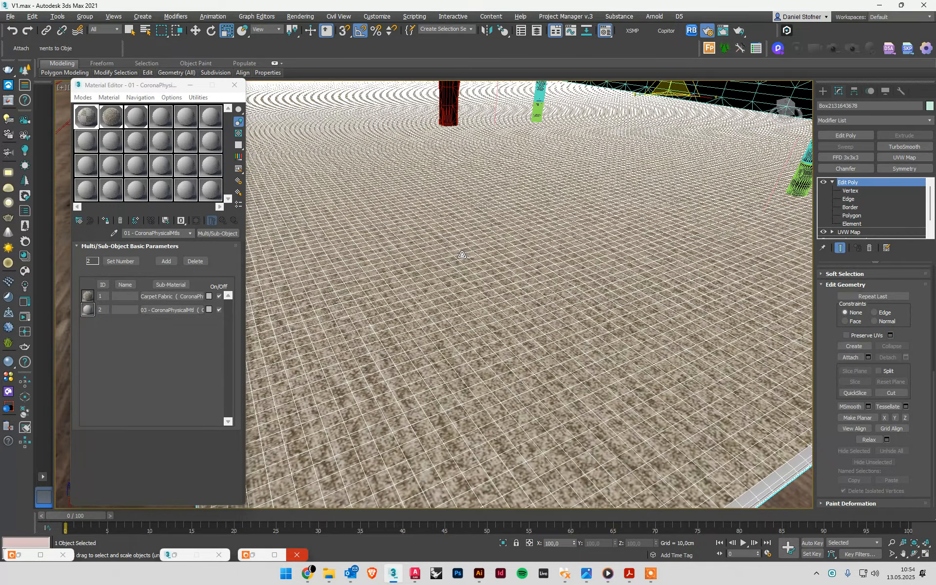
{"action": "scroll", "coordinate": [462, 255], "scroll_direction": "down", "scroll_amount": 3}
{"action": "scroll", "coordinate": [372, 338], "scroll_direction": "up", "scroll_amount": 2}
{"action": "scroll", "coordinate": [372, 338], "scroll_direction": "up", "scroll_amount": 4}
{"action": "middle_click_drag", "start_coordinate": [446, 312], "coordinate": [222, 192]}
{"action": "scroll", "coordinate": [367, 241], "scroll_direction": "down", "scroll_amount": 10}
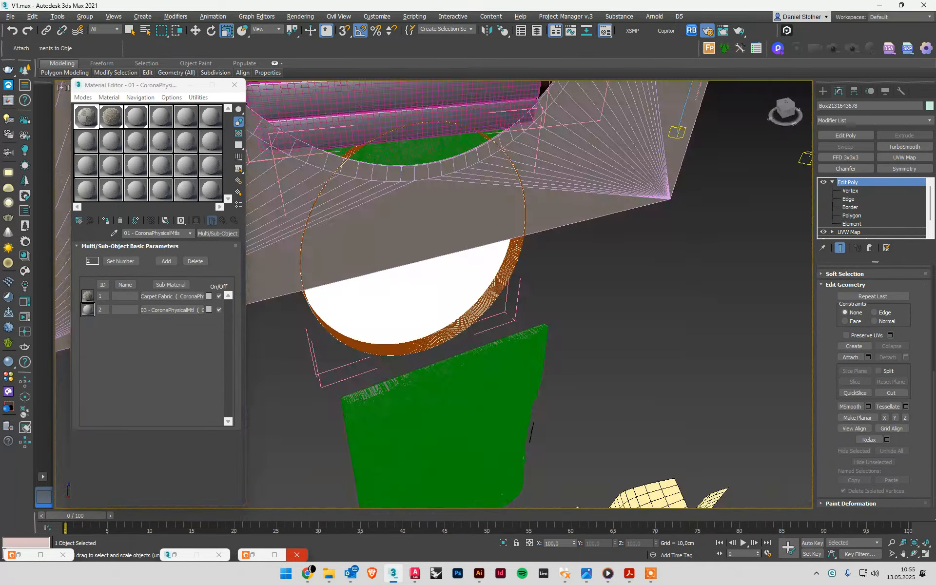
{"action": "scroll", "coordinate": [366, 241], "scroll_direction": "up", "scroll_amount": 5}
{"action": "middle_click_drag", "start_coordinate": [369, 244], "coordinate": [380, 263]}
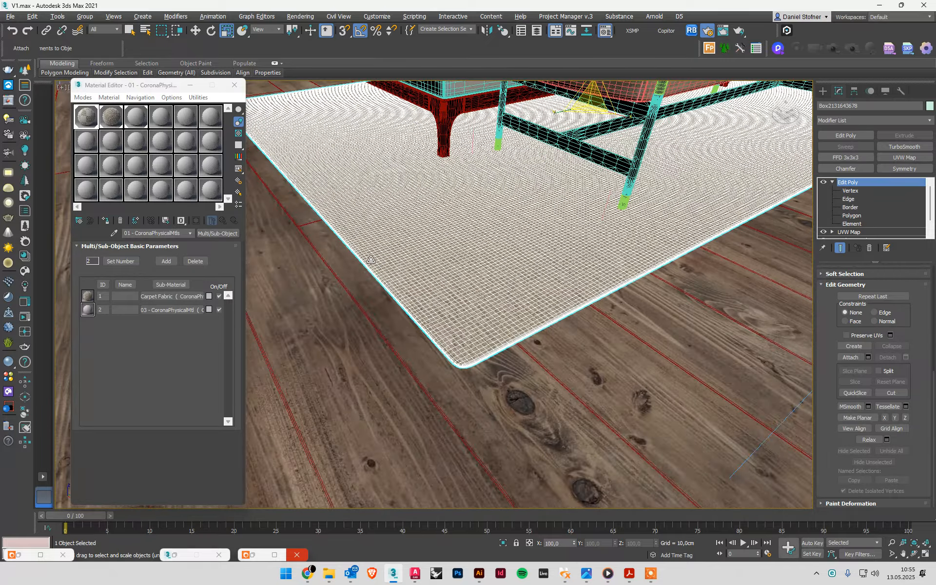
{"action": "scroll", "coordinate": [471, 351], "scroll_direction": "up", "scroll_amount": 5}
{"action": "scroll", "coordinate": [468, 350], "scroll_direction": "up", "scroll_amount": 2}
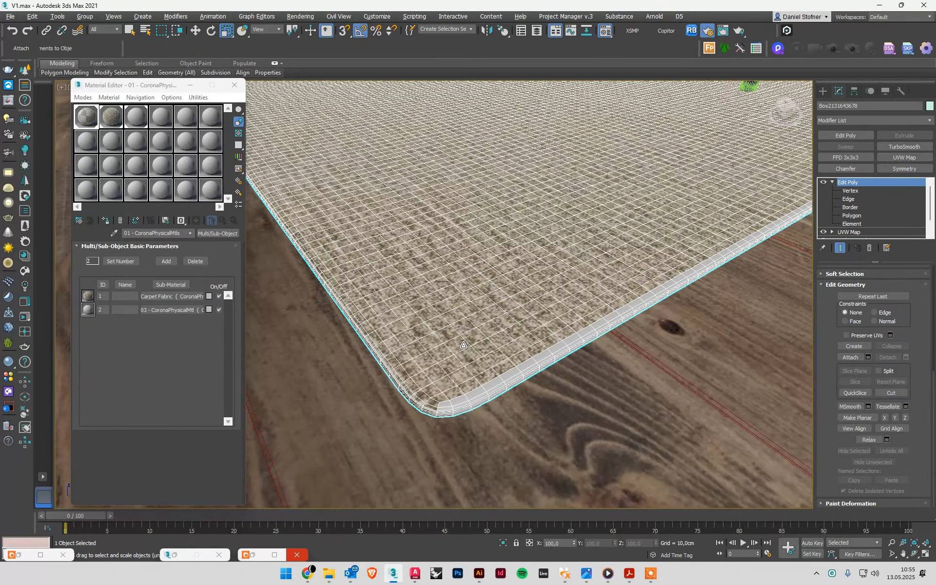
Step: Try deleting the rug's Edit Poly modifier and adding a fresh one above the UVW Map
{"action": "right_click", "coordinate": [858, 183]}
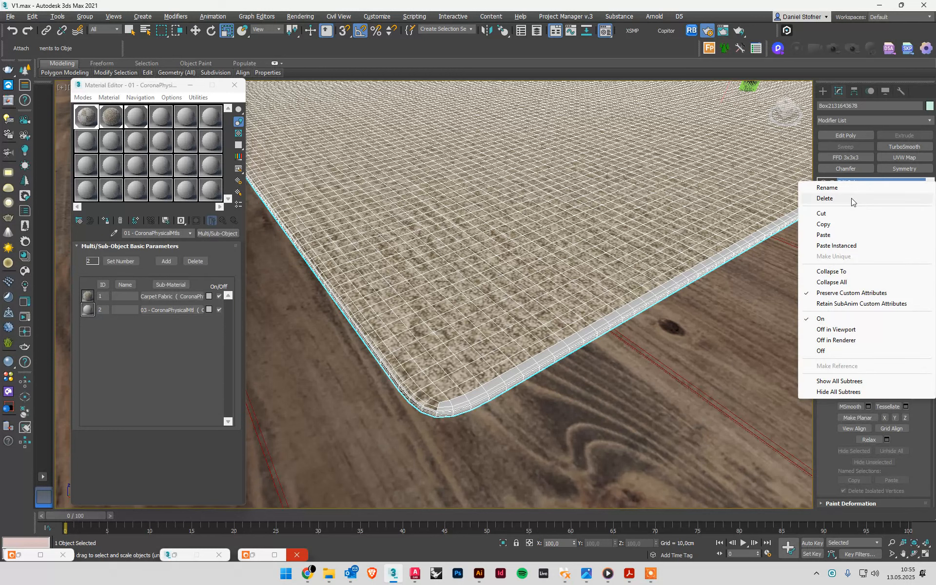
{"action": "left_click", "coordinate": [852, 199]}
{"action": "scroll", "coordinate": [483, 374], "scroll_direction": "up", "scroll_amount": 4}
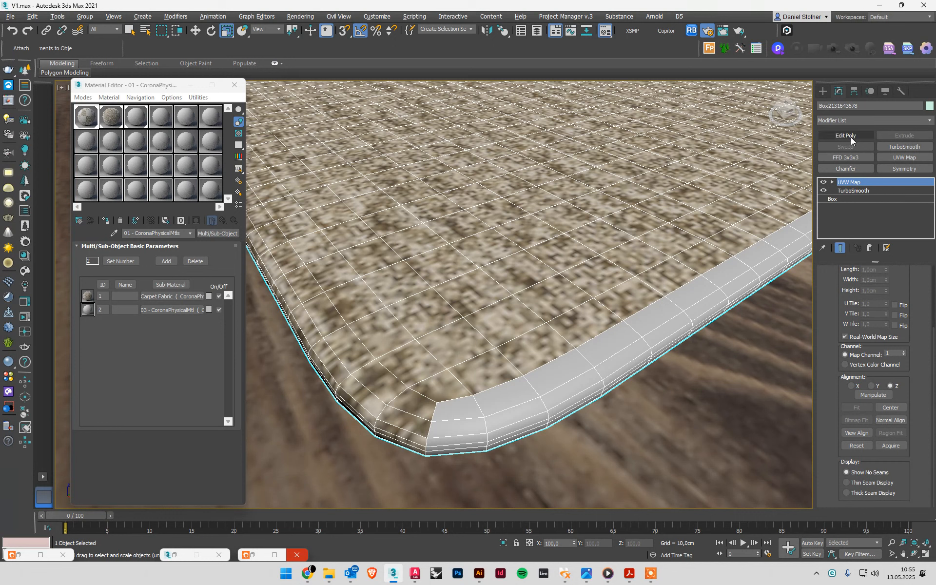
{"action": "left_click", "coordinate": [851, 140]}
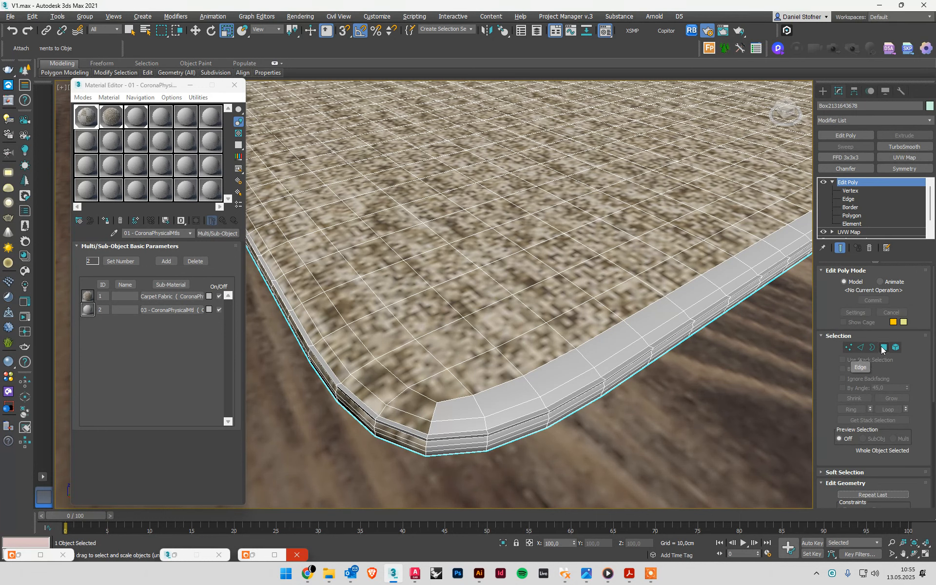
Step: Examine the rim's stored polygon selection in the Edit Poly modifier around the rug's corner
{"action": "left_click", "coordinate": [884, 347]}
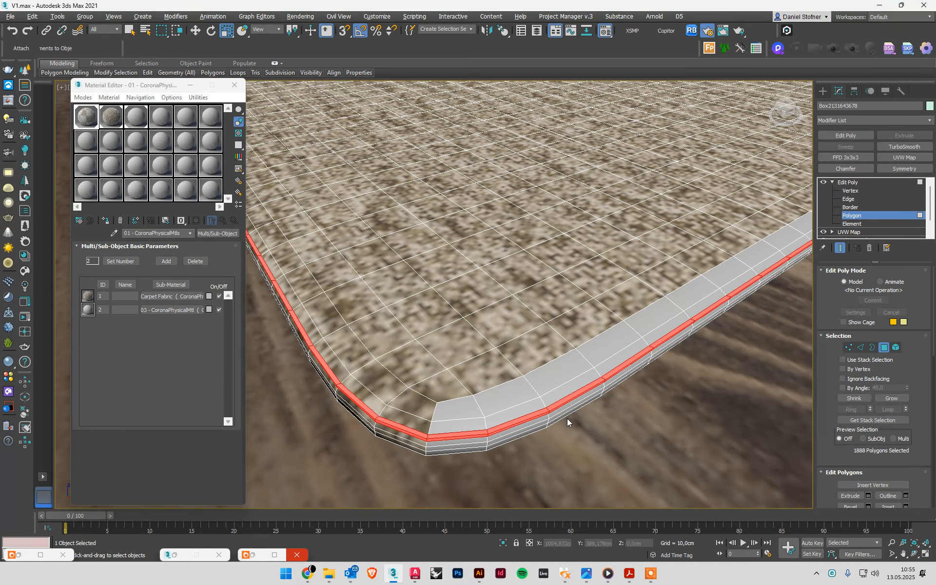
{"action": "middle_click_drag", "start_coordinate": [426, 369], "coordinate": [353, 369]}
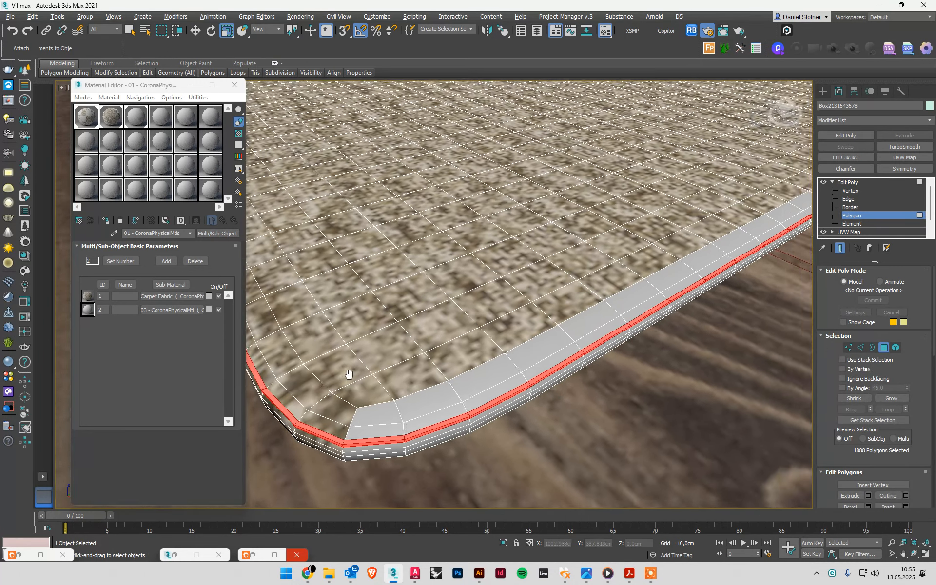
{"action": "scroll", "coordinate": [353, 369], "scroll_direction": "down", "scroll_amount": 5}
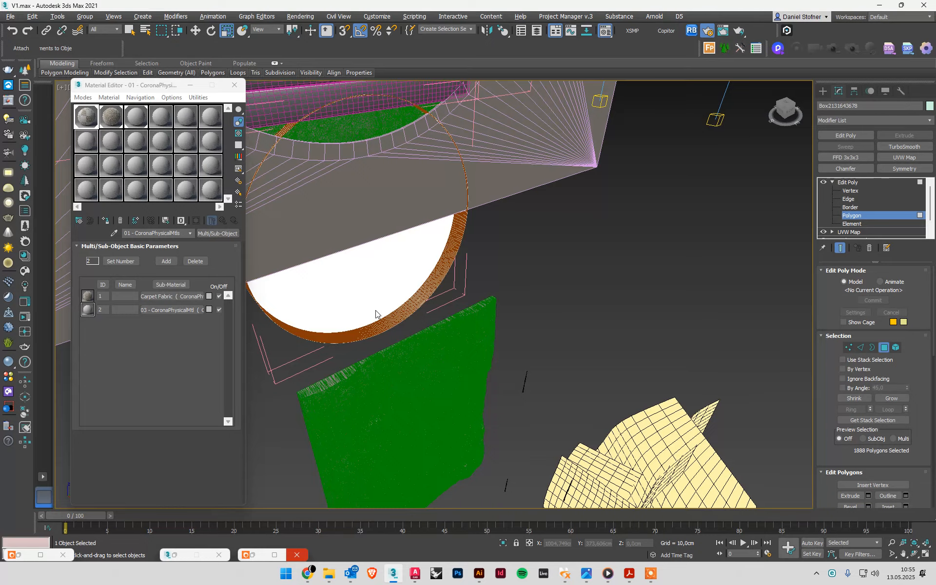
{"action": "key", "text": "z"}
{"action": "middle_click_drag", "start_coordinate": [341, 286], "coordinate": [381, 226], "text": "alt"}
{"action": "middle_click_drag", "start_coordinate": [380, 226], "coordinate": [375, 96]}
{"action": "scroll", "coordinate": [557, 364], "scroll_direction": "up", "scroll_amount": 3}
{"action": "middle_click_drag", "start_coordinate": [518, 408], "coordinate": [515, 357]}
{"action": "scroll", "coordinate": [479, 412], "scroll_direction": "up", "scroll_amount": 4}
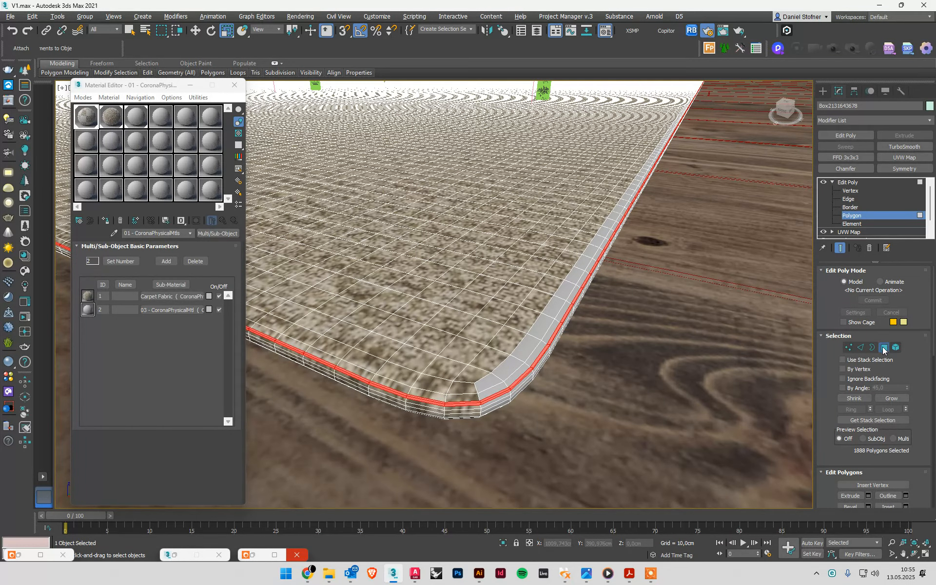
Step: Leave the polygon sub-level and move the UVW Map modifier above Edit Poly in the rug's stack
{"action": "left_click", "coordinate": [884, 347]}
{"action": "left_click", "coordinate": [849, 233]}
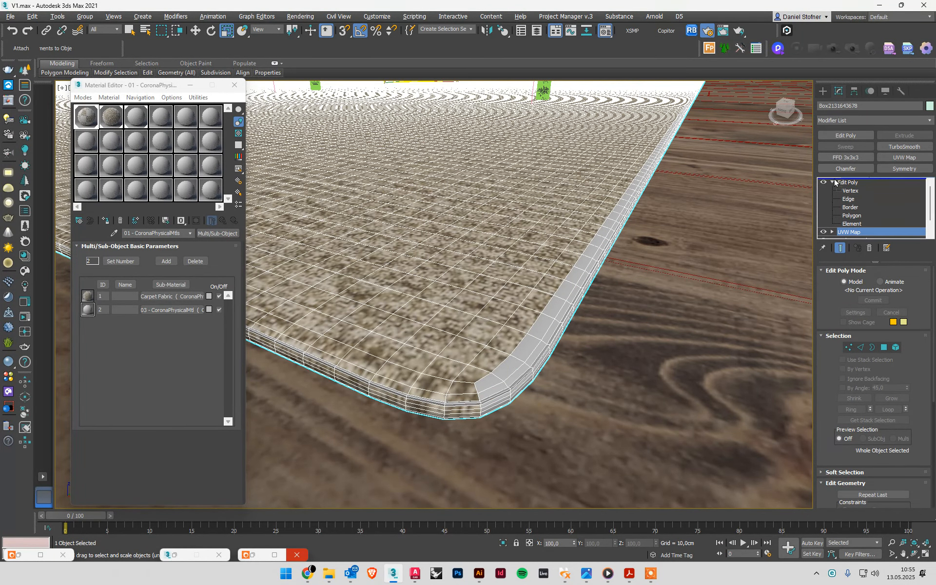
{"action": "left_click_drag", "start_coordinate": [834, 181], "coordinate": [835, 181]}
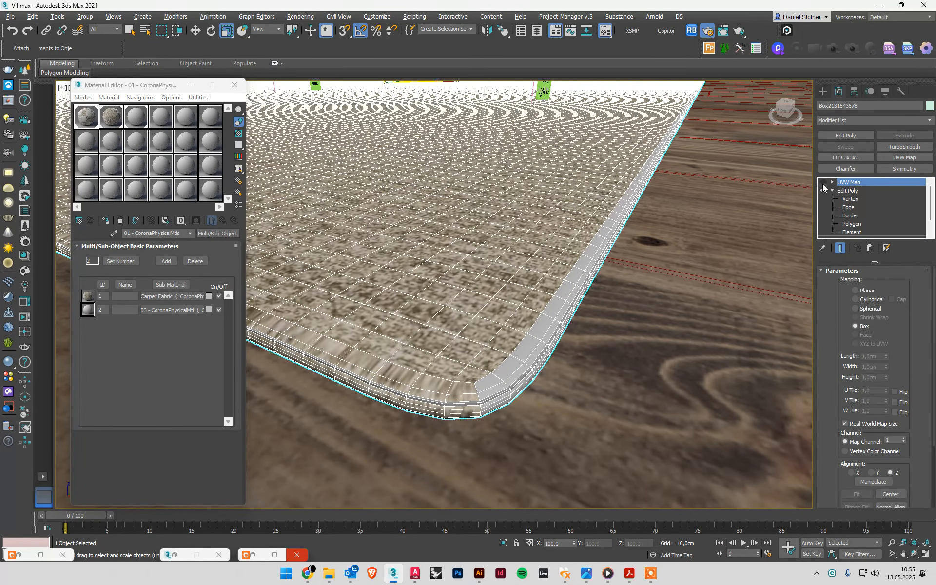
{"action": "scroll", "coordinate": [509, 385], "scroll_direction": "up", "scroll_amount": 2}
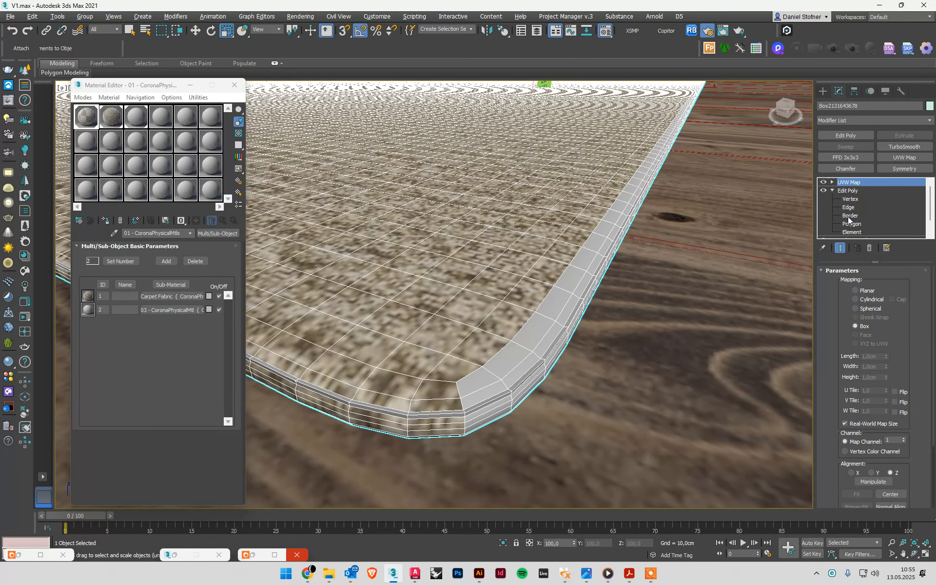
Step: Select all of the rug's polygons in Edit Poly and set their material ID to 1
{"action": "left_click", "coordinate": [851, 224]}
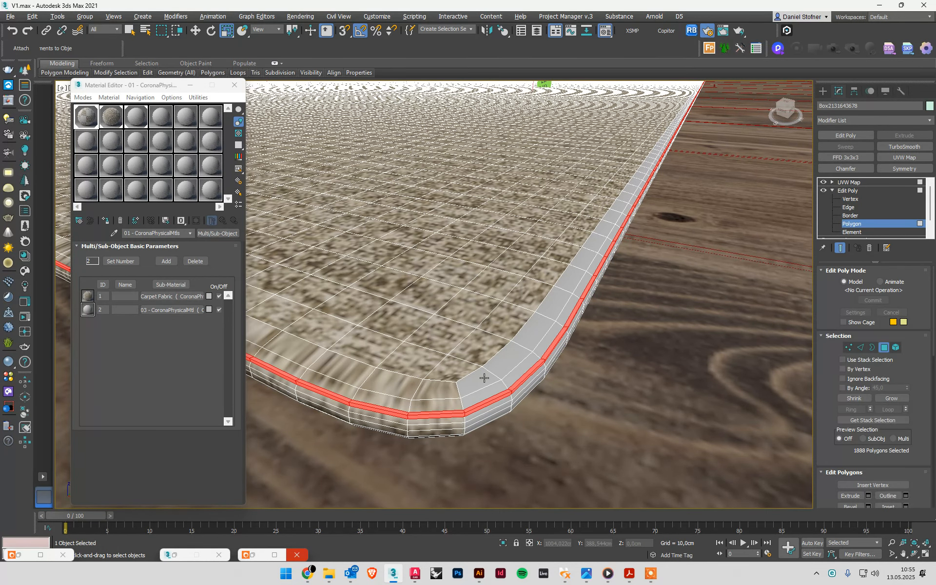
{"action": "left_click", "coordinate": [484, 378]}
{"action": "scroll", "coordinate": [926, 411], "scroll_direction": "down", "scroll_amount": 5}
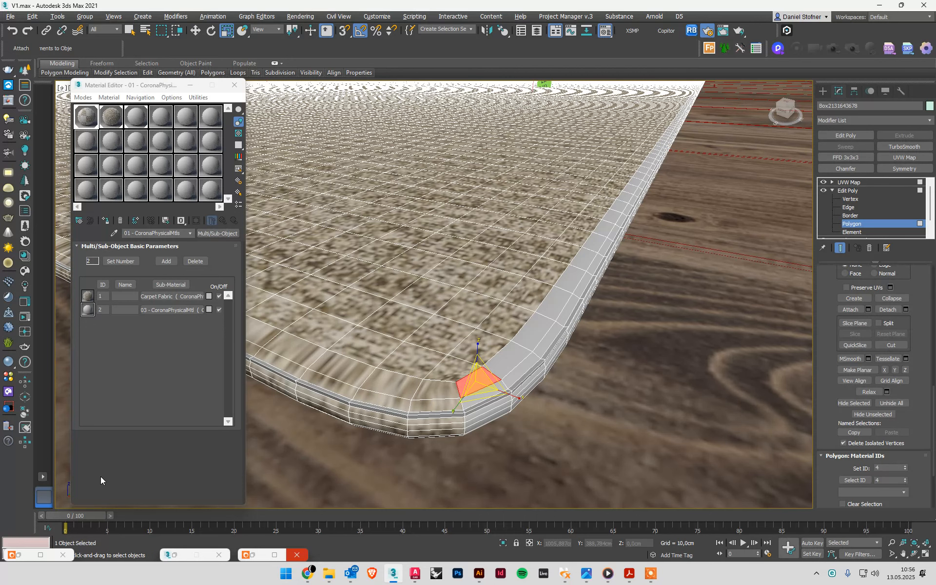
{"action": "key", "text": "ctrl+a"}
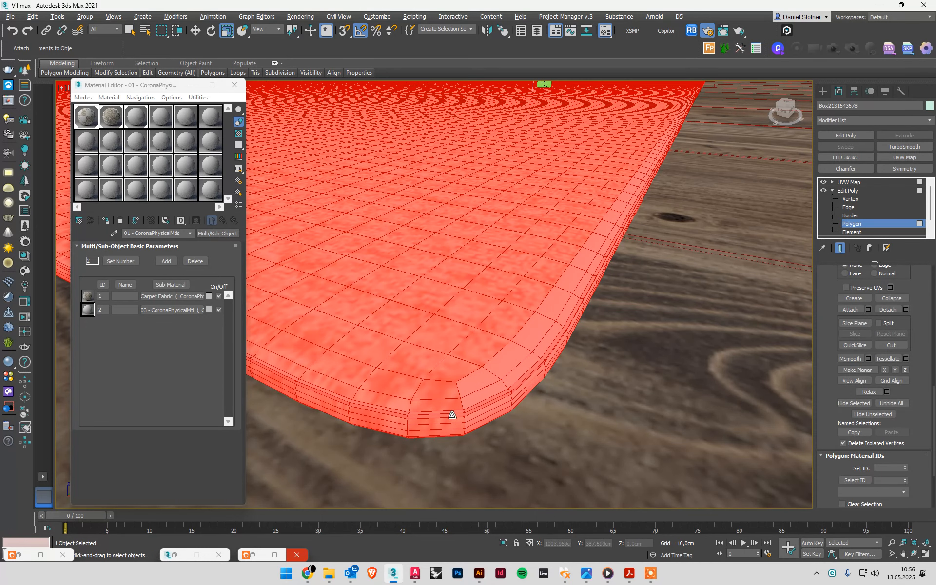
{"action": "scroll", "coordinate": [934, 431], "scroll_direction": "down", "scroll_amount": 3}
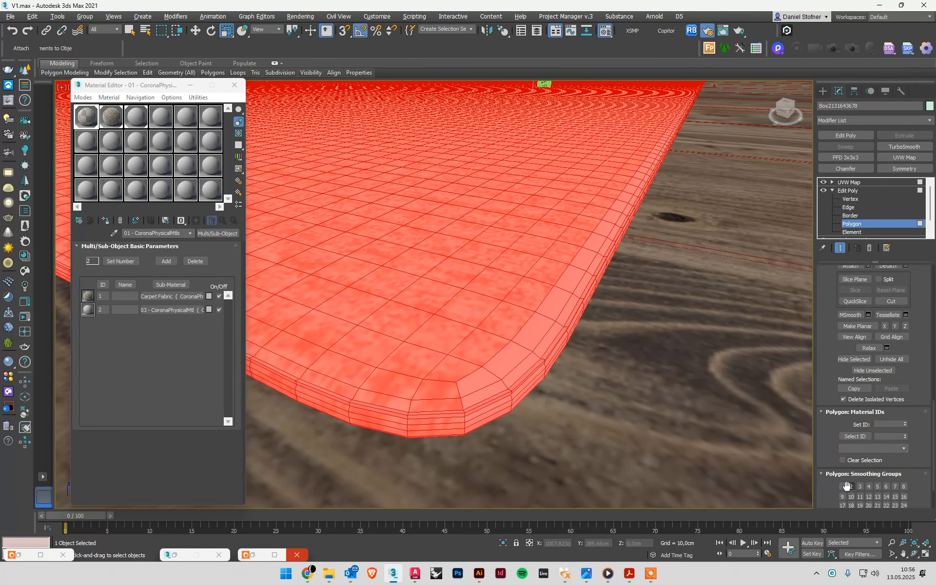
{"action": "left_click", "coordinate": [886, 423]}
{"action": "type", "text": "1"}
{"action": "key", "text": "Return"}
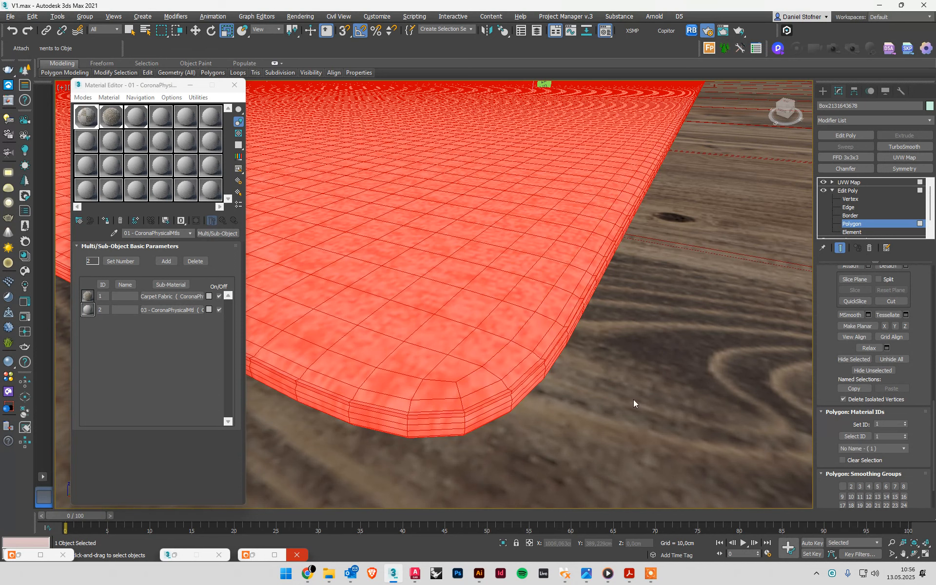
Step: Convert the stored edge selection along the rug's rim to a polygon selection in Edit Poly
{"action": "left_click", "coordinate": [848, 207]}
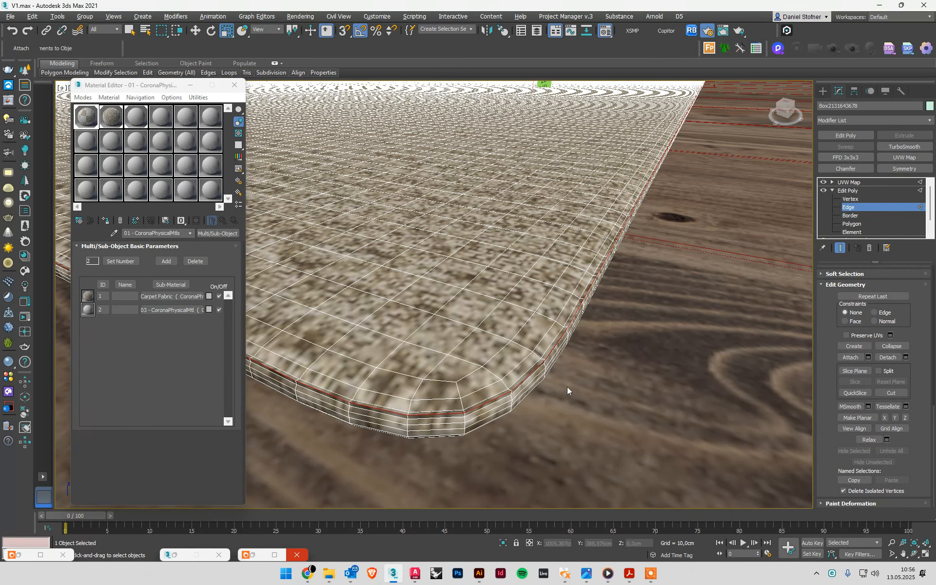
{"action": "scroll", "coordinate": [838, 315], "scroll_direction": "up", "scroll_amount": 1}
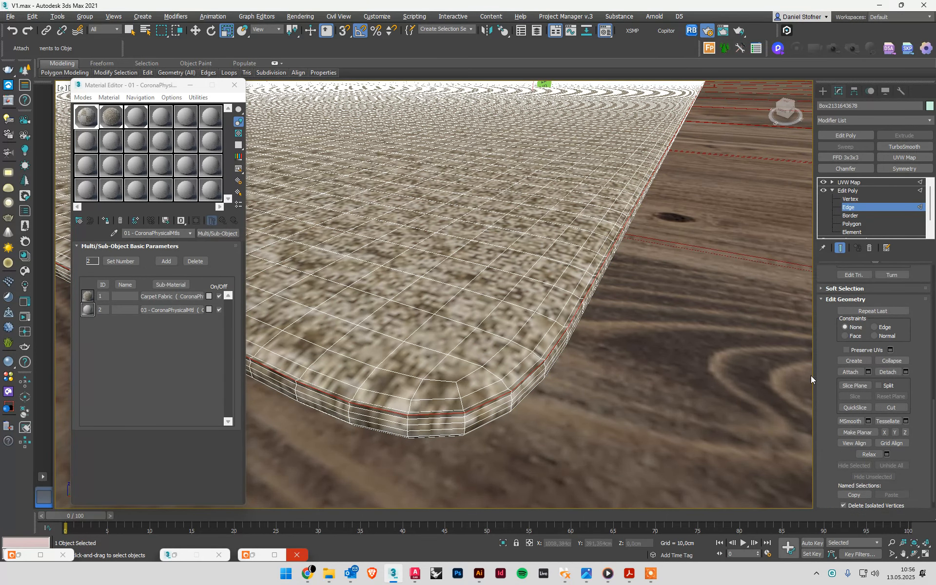
{"action": "scroll", "coordinate": [811, 375], "scroll_direction": "up", "scroll_amount": 2}
{"action": "scroll", "coordinate": [640, 376], "scroll_direction": "down", "scroll_amount": 2}
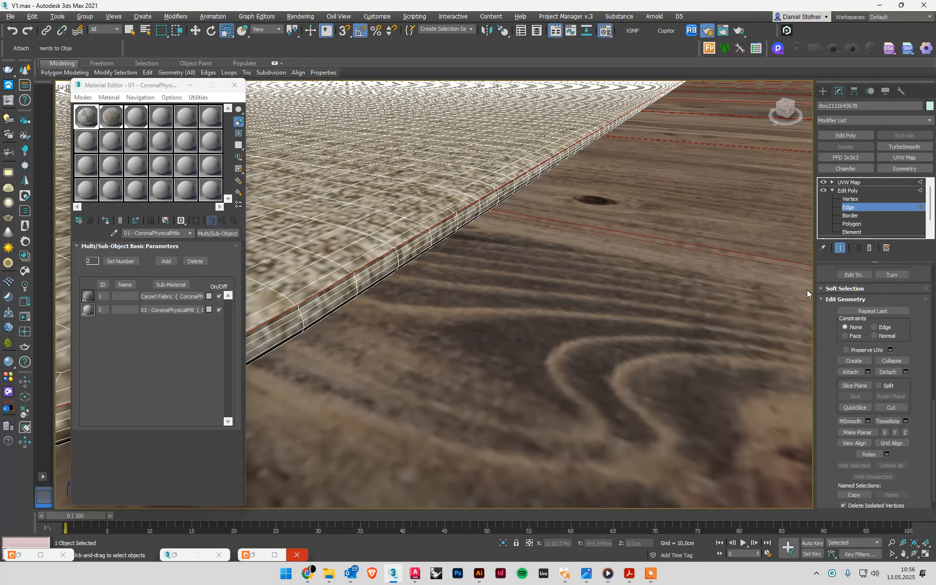
{"action": "scroll", "coordinate": [824, 360], "scroll_direction": "up", "scroll_amount": 5}
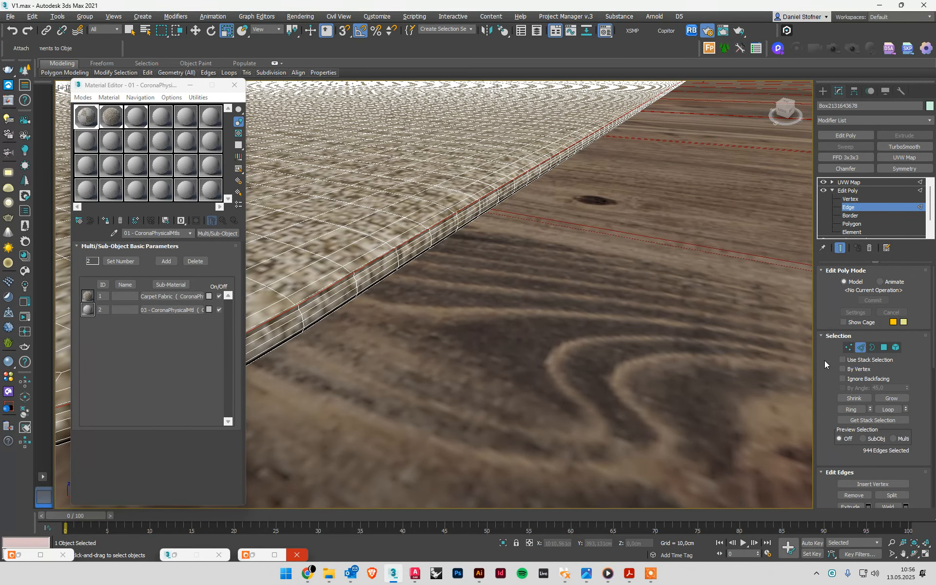
{"action": "left_click", "coordinate": [884, 348]}
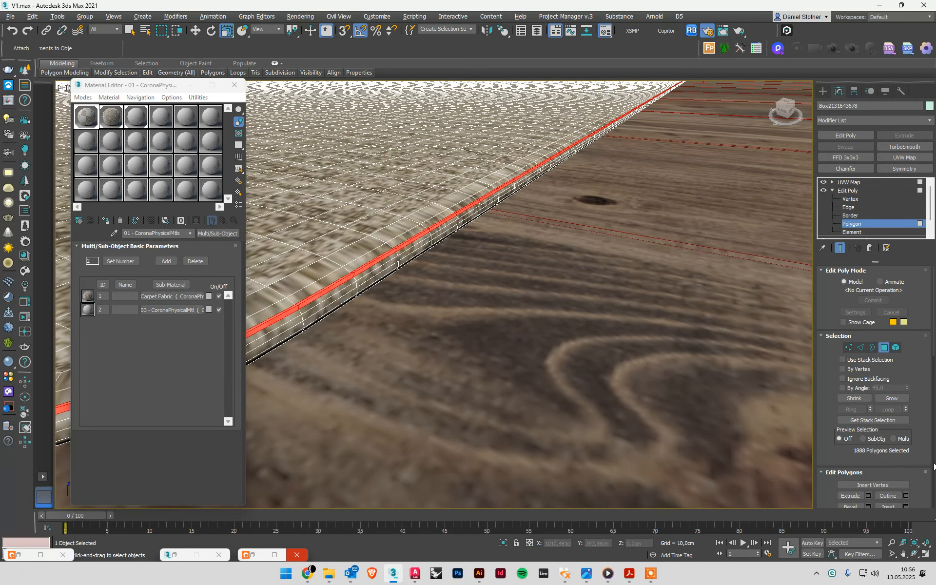
Step: Set the selected rim polygons' material ID to 2 and leave the polygon sub-level
{"action": "scroll", "coordinate": [927, 476], "scroll_direction": "down", "scroll_amount": 1}
{"action": "scroll", "coordinate": [926, 476], "scroll_direction": "down", "scroll_amount": 5}
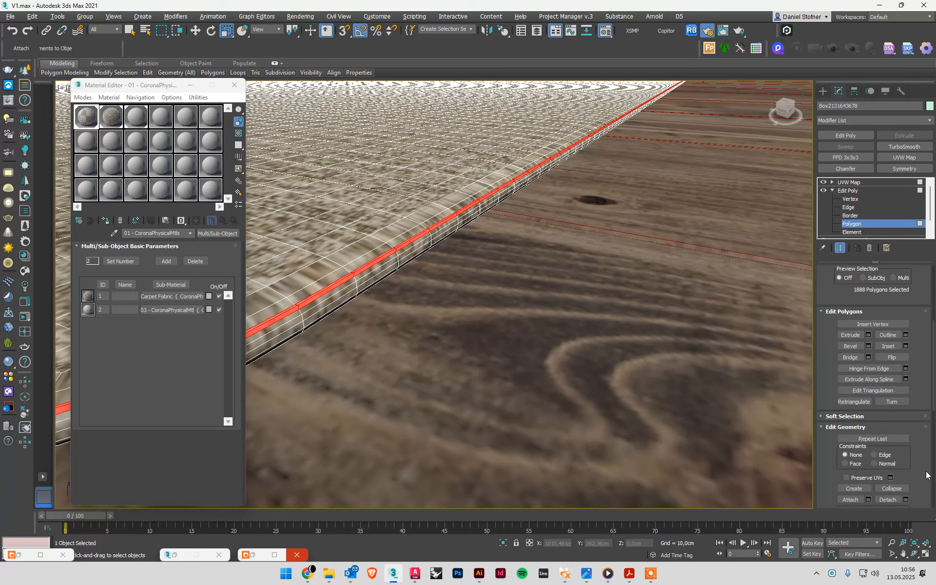
{"action": "scroll", "coordinate": [926, 476], "scroll_direction": "down", "scroll_amount": 3}
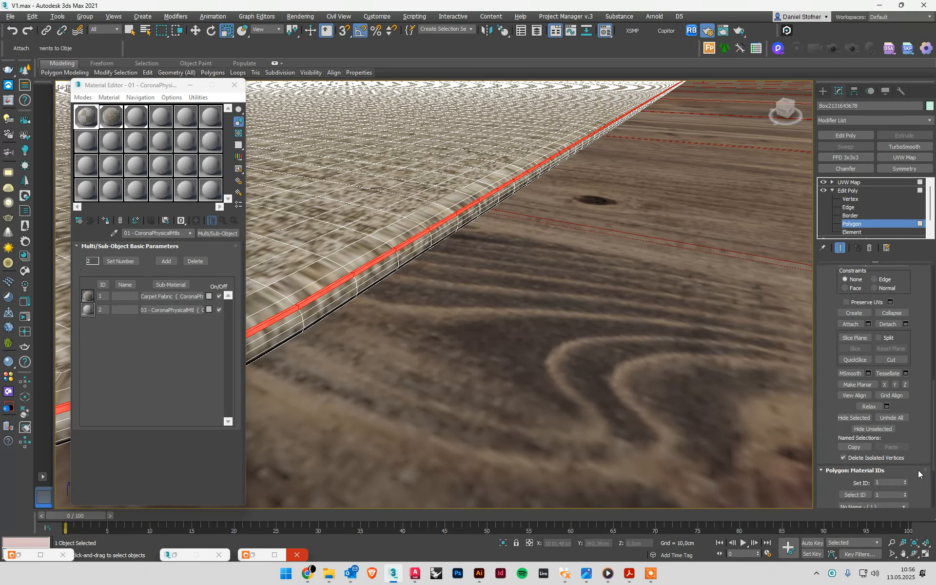
{"action": "left_click", "coordinate": [885, 481]}
{"action": "type", "text": "2"}
{"action": "scroll", "coordinate": [912, 472], "scroll_direction": "down", "scroll_amount": 1}
{"action": "key", "text": "Return"}
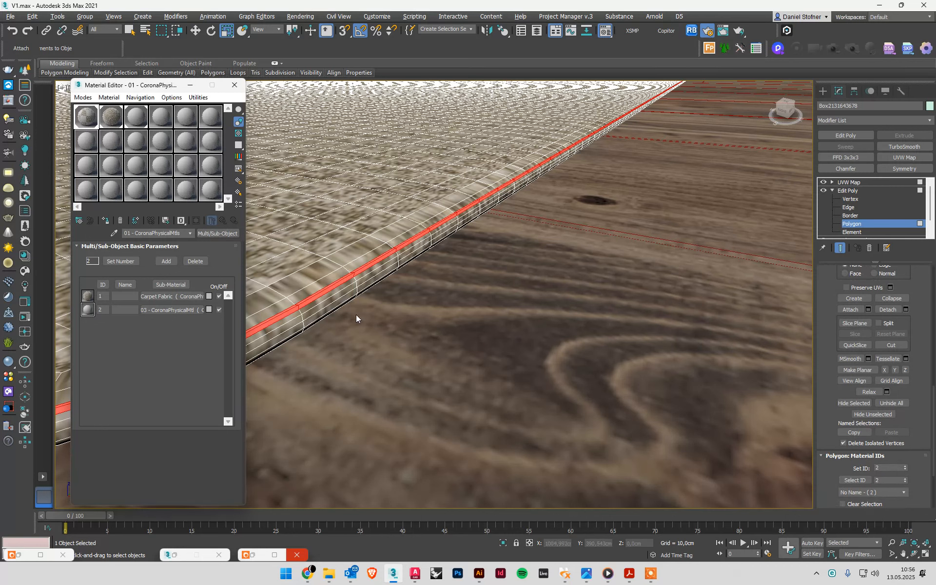
{"action": "scroll", "coordinate": [355, 317], "scroll_direction": "up", "scroll_amount": 6}
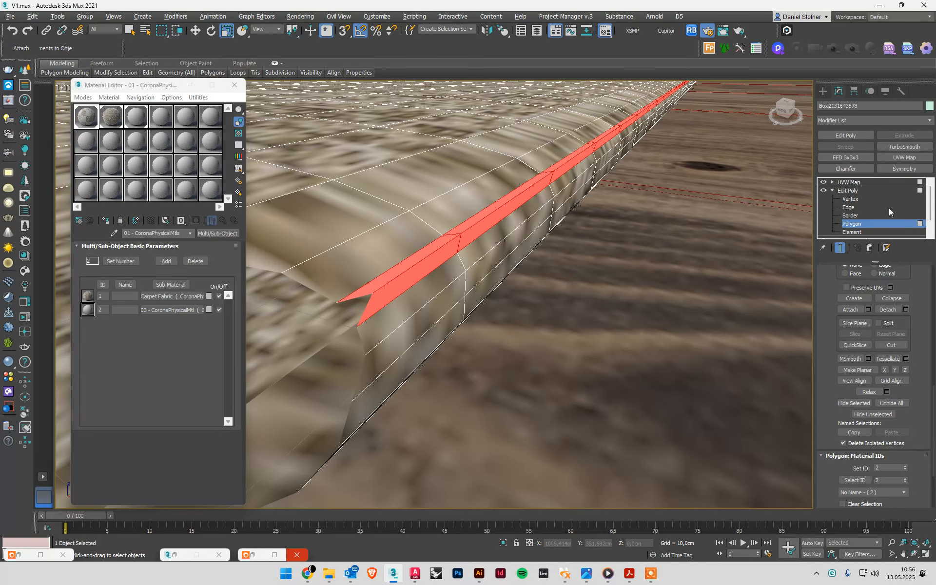
{"action": "left_click", "coordinate": [864, 191]}
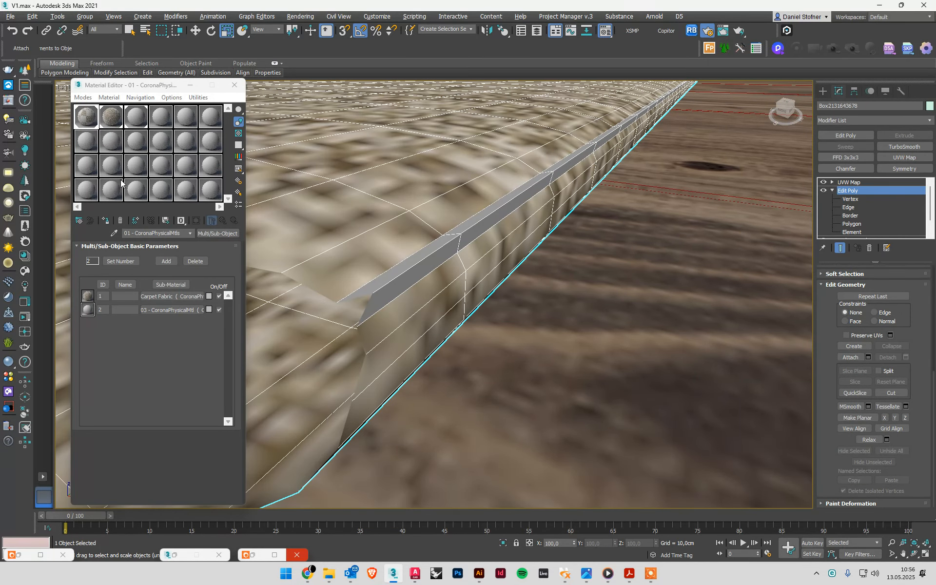
Step: Import the Plain White Texture 2757492 25cm fabric from Chaos Cosmos and pick it from the rug into the third material slot
{"action": "scroll", "coordinate": [438, 254], "scroll_direction": "down", "scroll_amount": 2}
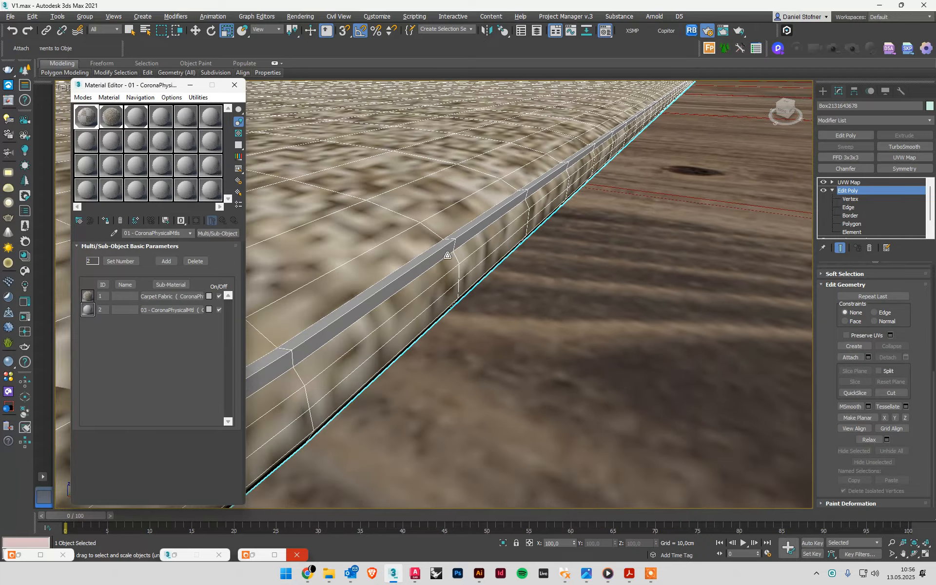
{"action": "scroll", "coordinate": [449, 256], "scroll_direction": "down", "scroll_amount": 4}
{"action": "middle_click_drag", "start_coordinate": [456, 257], "coordinate": [327, 371], "text": "alt"}
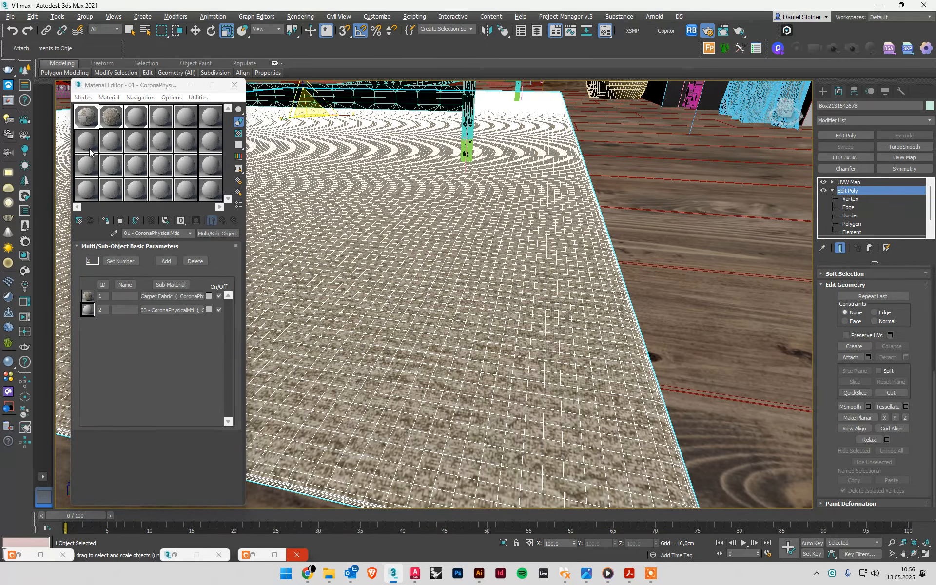
{"action": "left_click", "coordinate": [146, 121]}
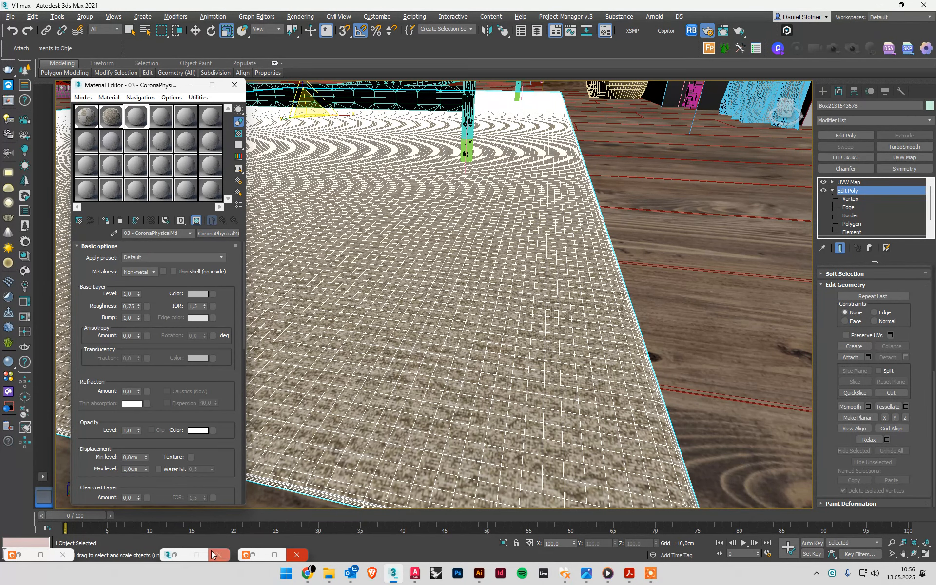
{"action": "left_click", "coordinate": [274, 555]}
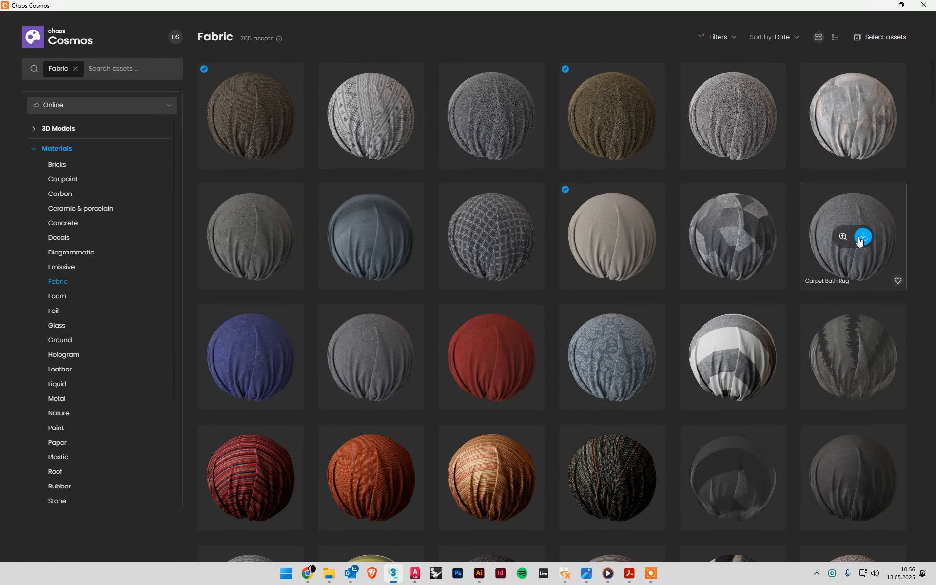
{"action": "scroll", "coordinate": [562, 371], "scroll_direction": "down", "scroll_amount": 1}
{"action": "scroll", "coordinate": [561, 370], "scroll_direction": "down", "scroll_amount": 5}
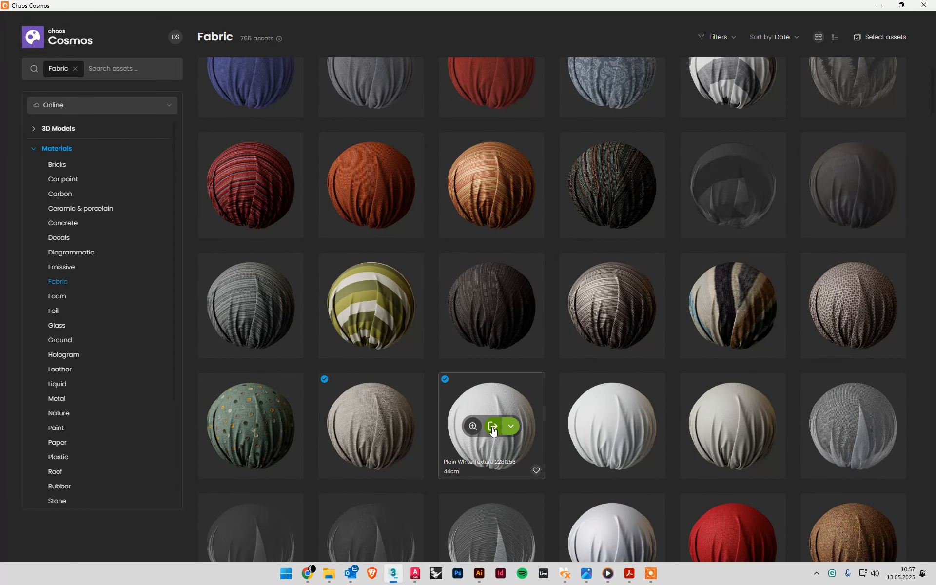
{"action": "left_click", "coordinate": [372, 426]}
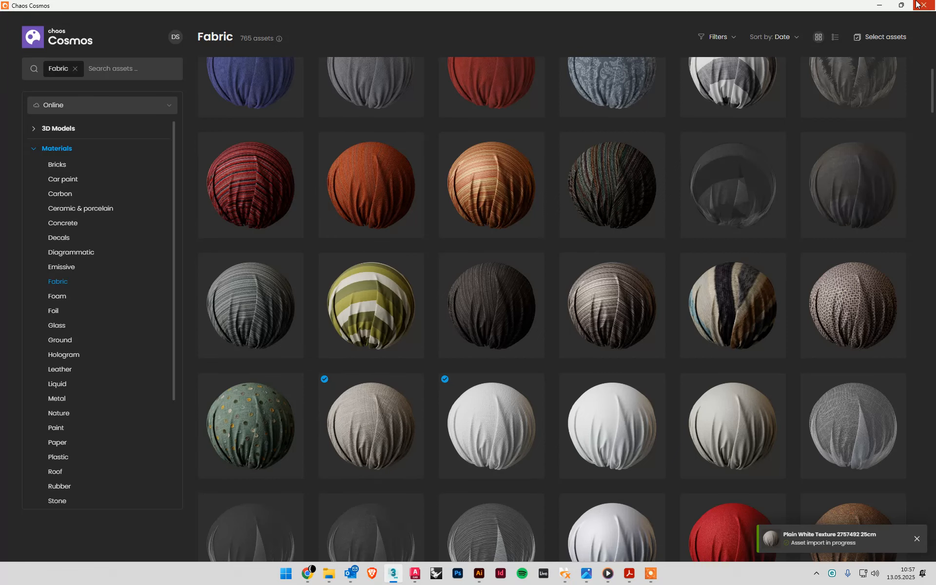
{"action": "left_click", "coordinate": [880, 6]}
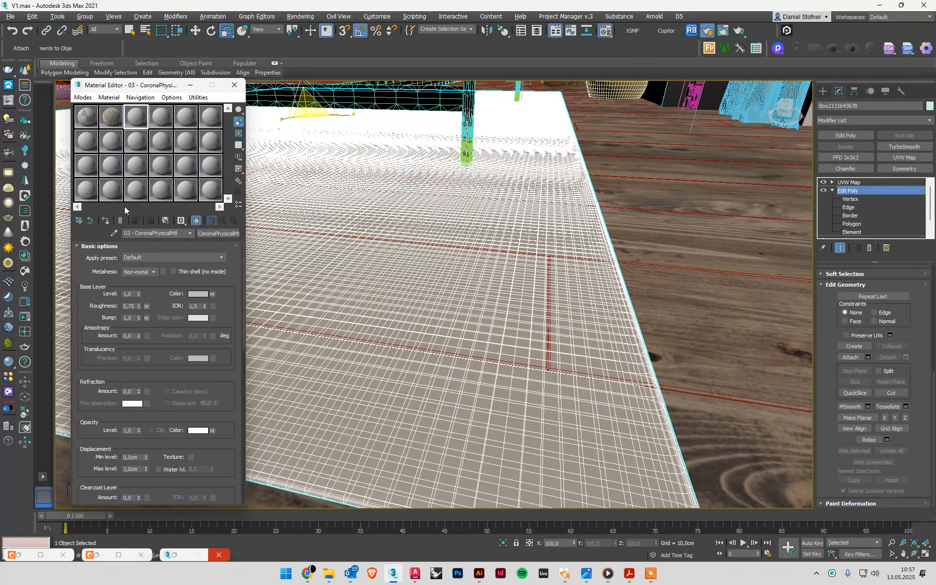
{"action": "left_click", "coordinate": [114, 234]}
{"action": "left_click", "coordinate": [603, 420]}
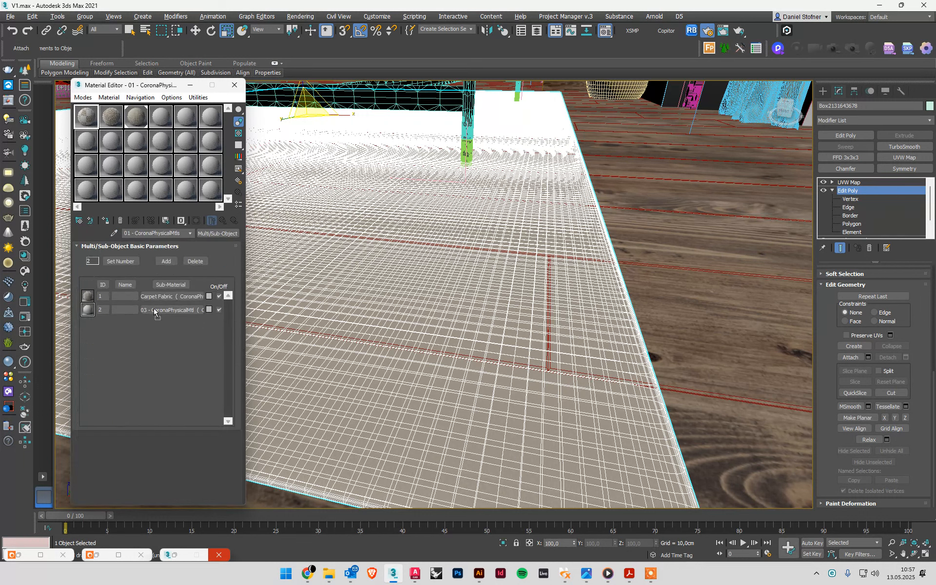
Step: Place the plain white fabric as an instance in sub-material 2 and assign the Multi/Sub-Object material to the rug
{"action": "left_click_drag", "start_coordinate": [154, 312], "coordinate": [151, 308]}
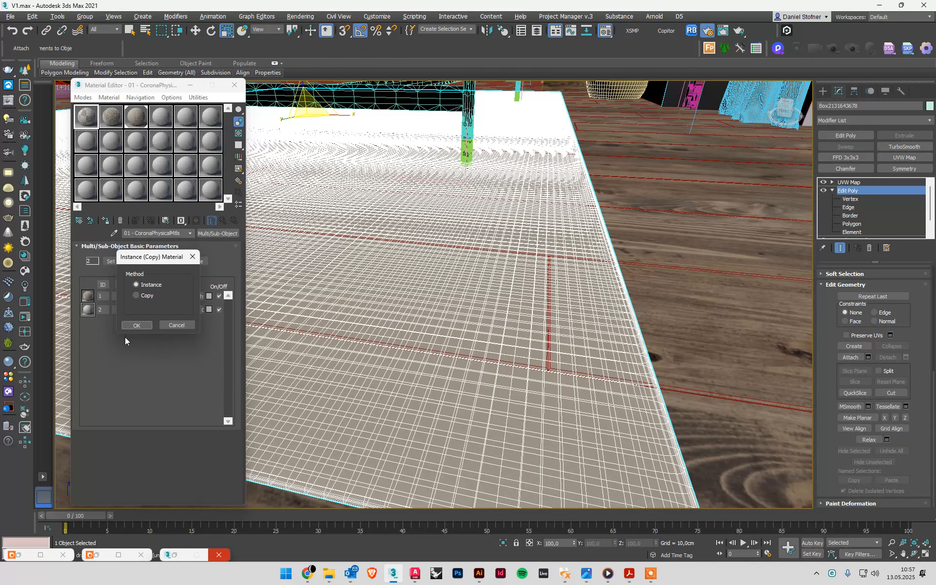
{"action": "left_click", "coordinate": [146, 327]}
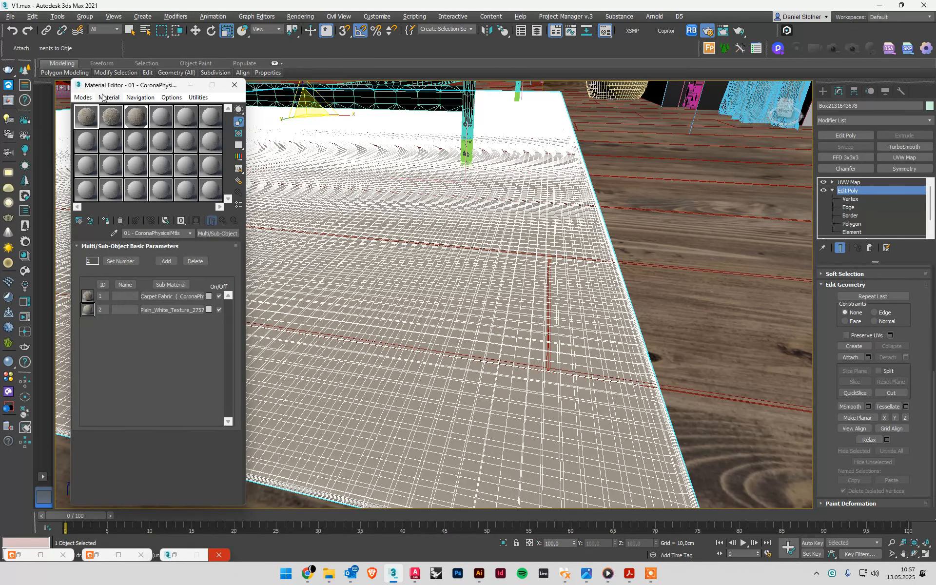
{"action": "left_click", "coordinate": [106, 220]}
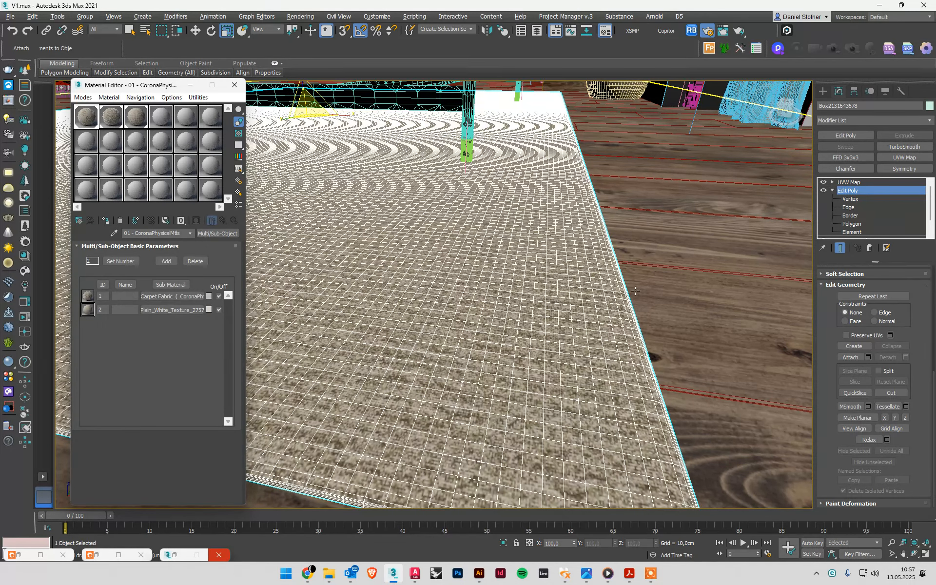
Step: Examine the fabric on the rim around the rug's rounded corner and reselect the rug
{"action": "scroll", "coordinate": [631, 352], "scroll_direction": "up", "scroll_amount": 1}
{"action": "scroll", "coordinate": [632, 351], "scroll_direction": "up", "scroll_amount": 4}
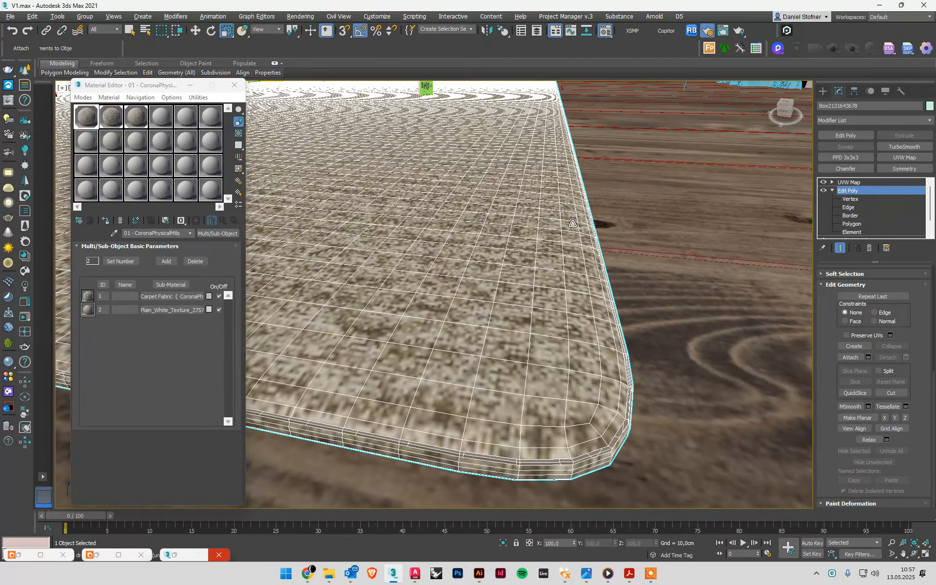
{"action": "left_click", "coordinate": [707, 394]}
{"action": "scroll", "coordinate": [638, 390], "scroll_direction": "up", "scroll_amount": 2}
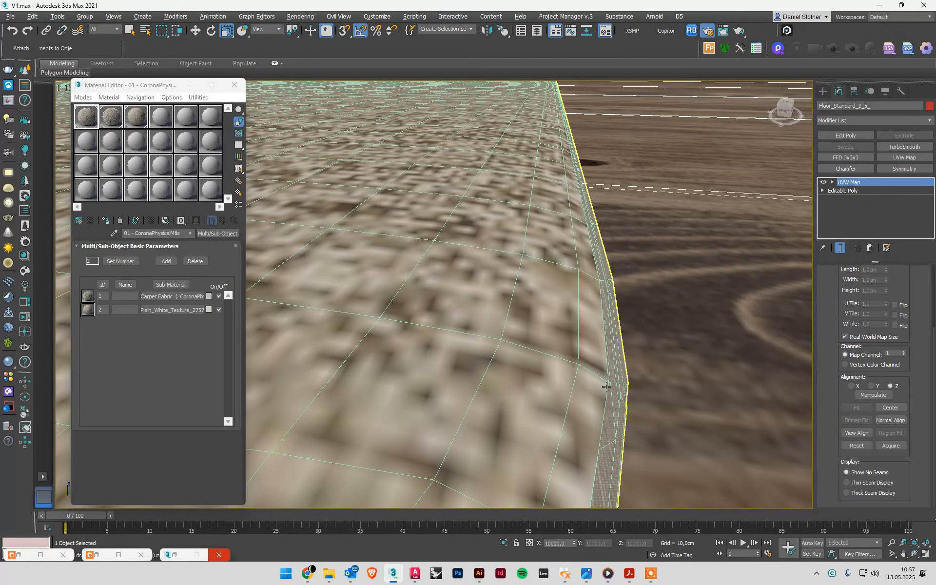
{"action": "middle_click_drag", "start_coordinate": [621, 324], "coordinate": [615, 291]}
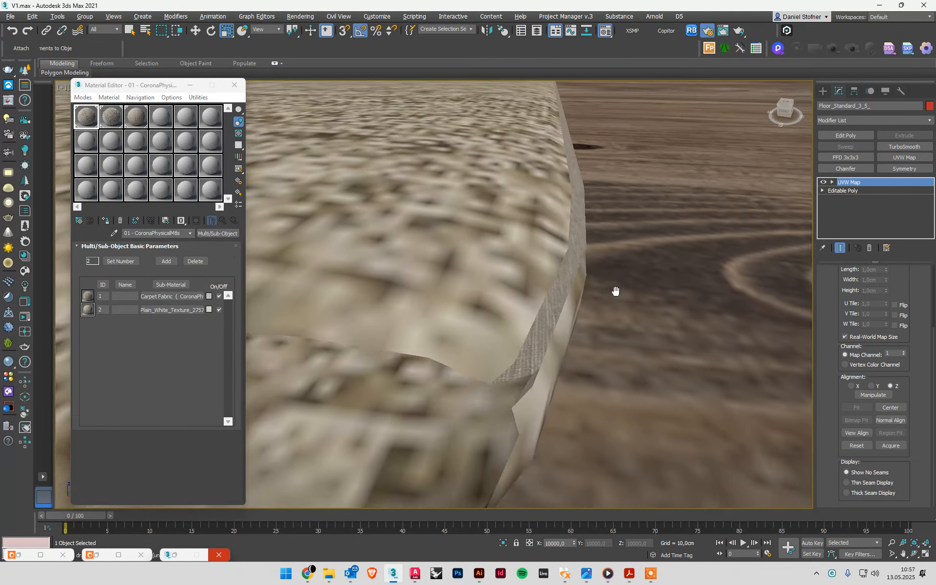
{"action": "scroll", "coordinate": [615, 292], "scroll_direction": "down", "scroll_amount": 5}
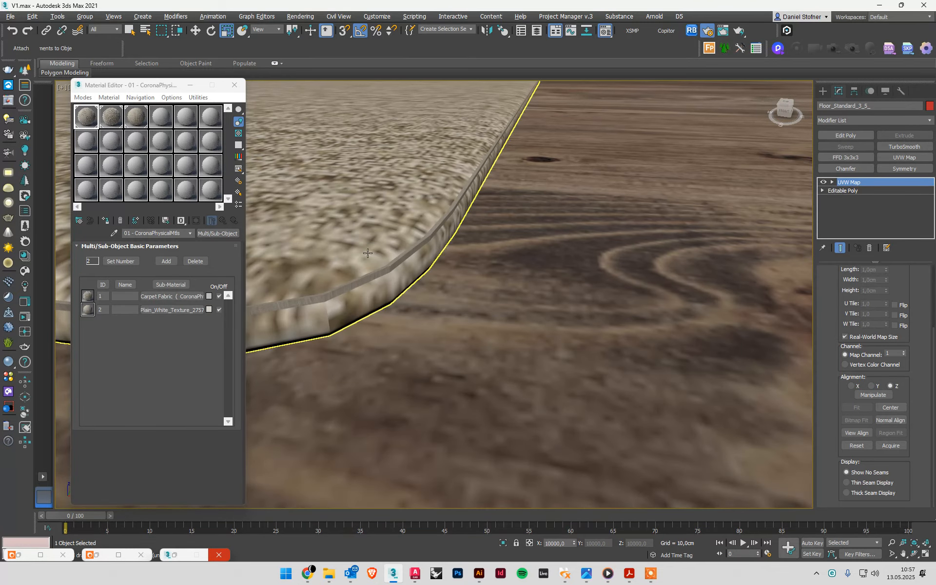
{"action": "scroll", "coordinate": [367, 253], "scroll_direction": "down", "scroll_amount": 8}
{"action": "left_click", "coordinate": [631, 389]}
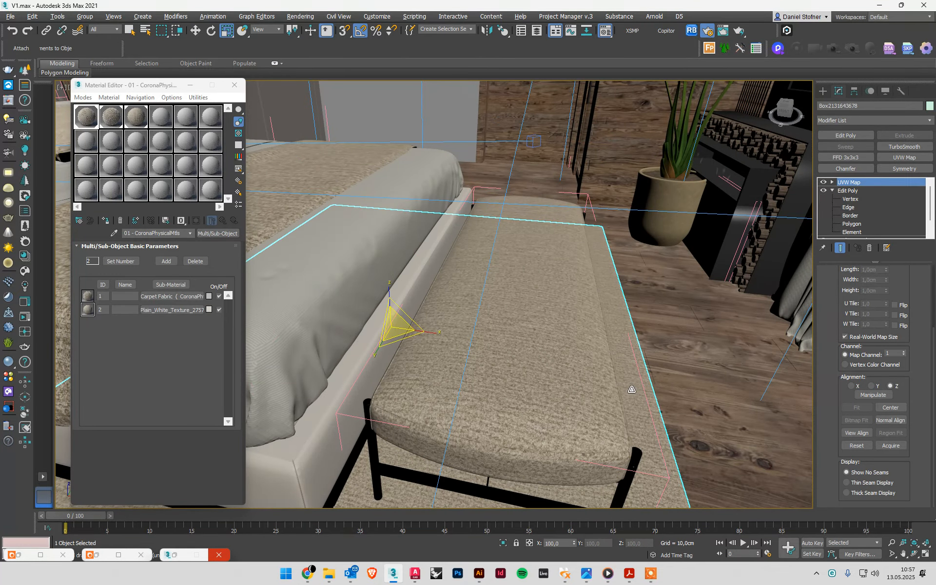
{"action": "middle_click_drag", "start_coordinate": [631, 389], "coordinate": [454, 305], "text": "alt"}
{"action": "scroll", "coordinate": [455, 303], "scroll_direction": "down", "scroll_amount": 5}
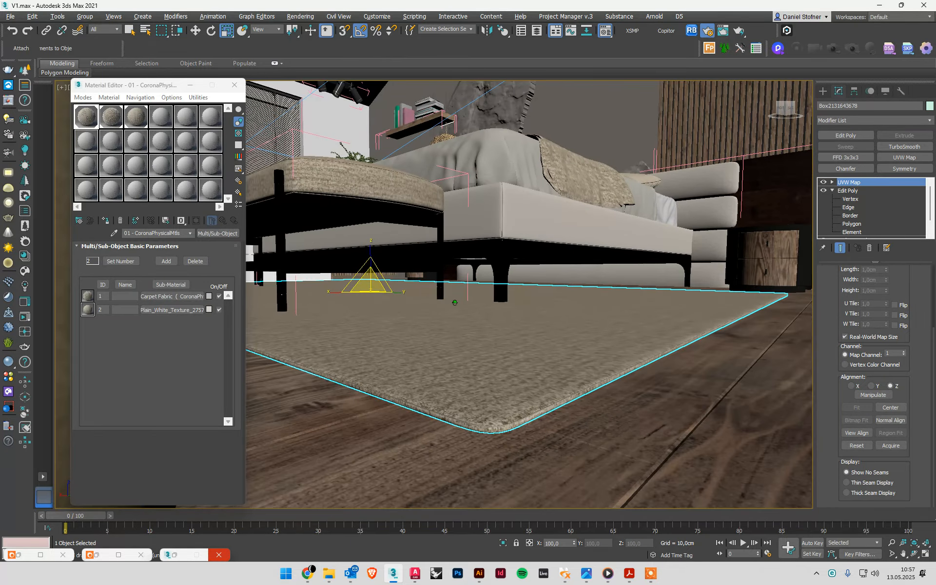
{"action": "scroll", "coordinate": [455, 303], "scroll_direction": "up", "scroll_amount": 2}
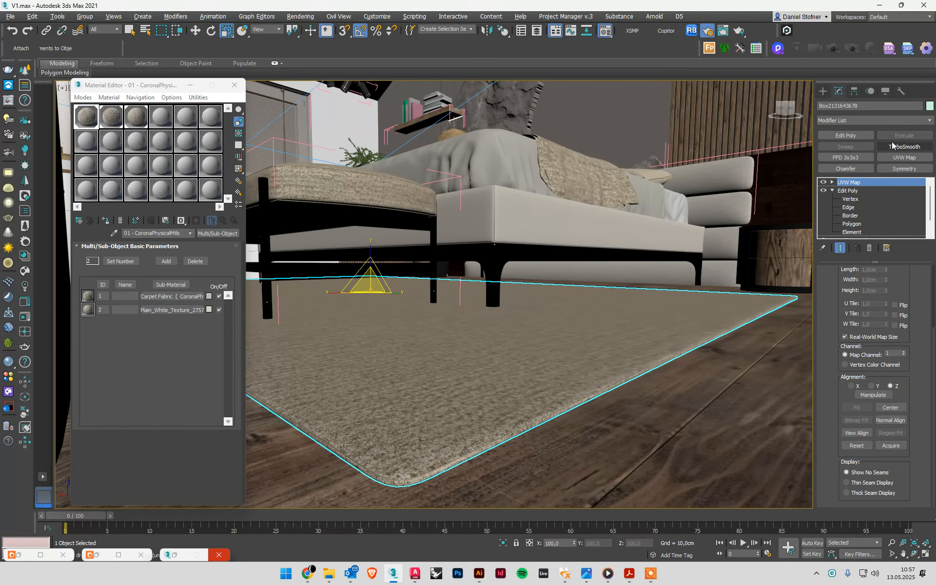
Step: Try adding a Hair and Fur (WSM) modifier above the rug's UVW Map
{"action": "left_click", "coordinate": [874, 122]}
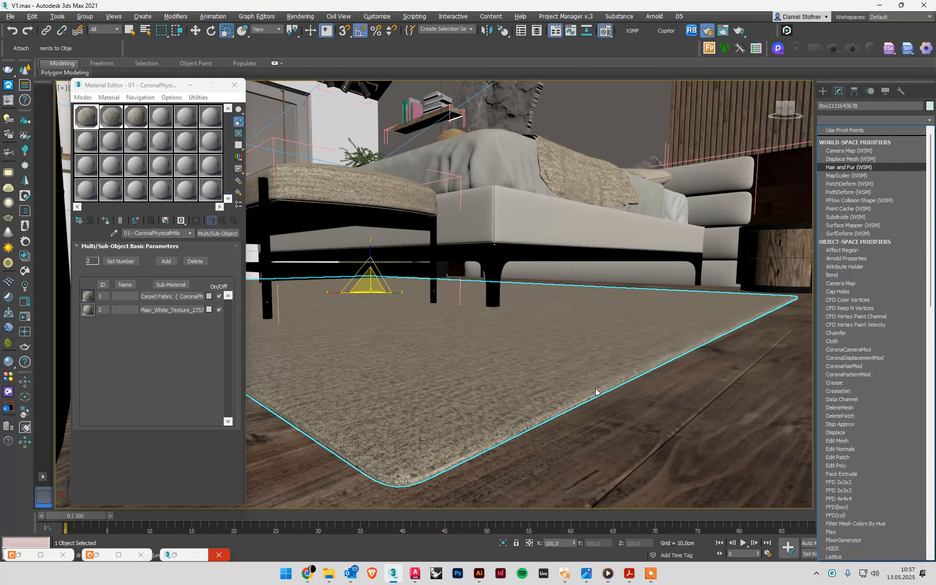
{"action": "left_click", "coordinate": [577, 252]}
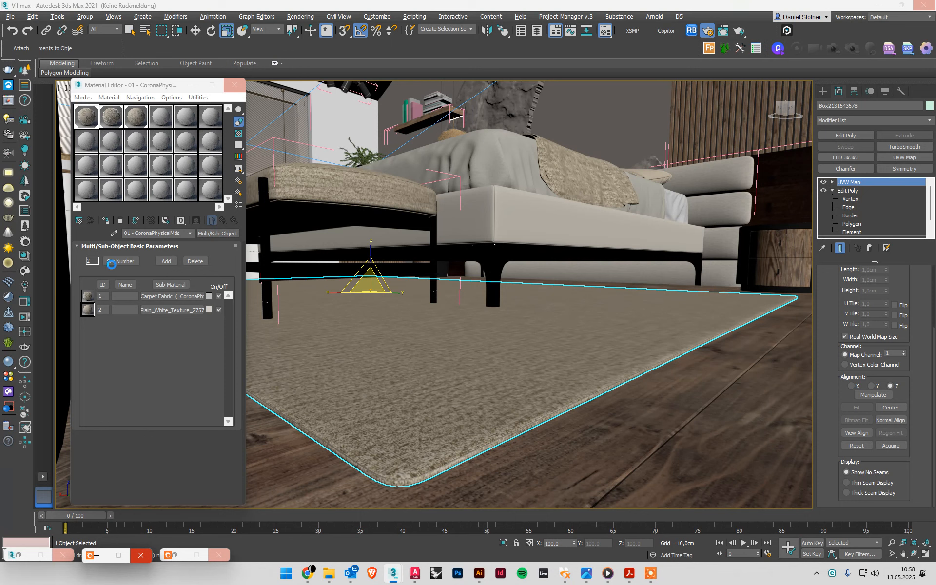
{"action": "left_click", "coordinate": [199, 91]}
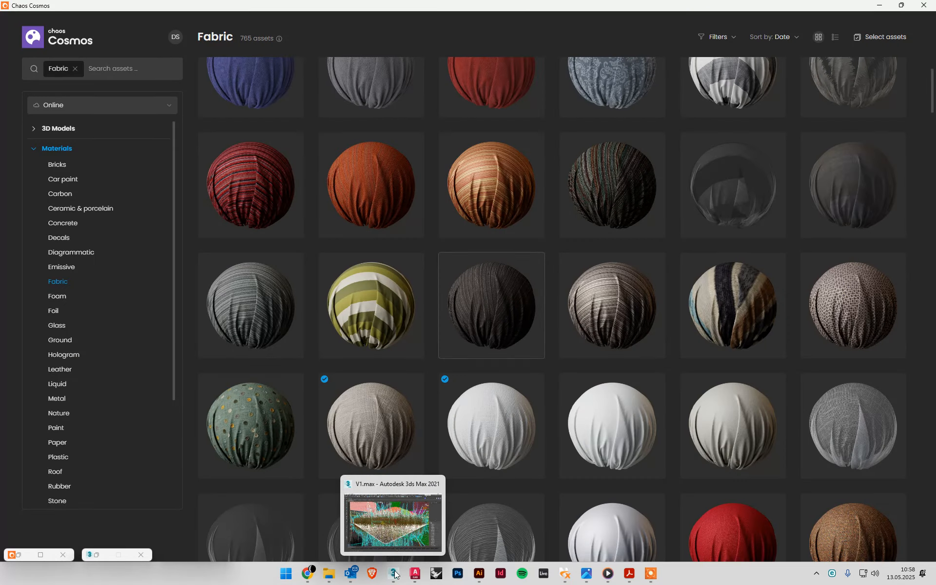
{"action": "left_click", "coordinate": [396, 574]}
{"action": "left_click", "coordinate": [924, 5]}
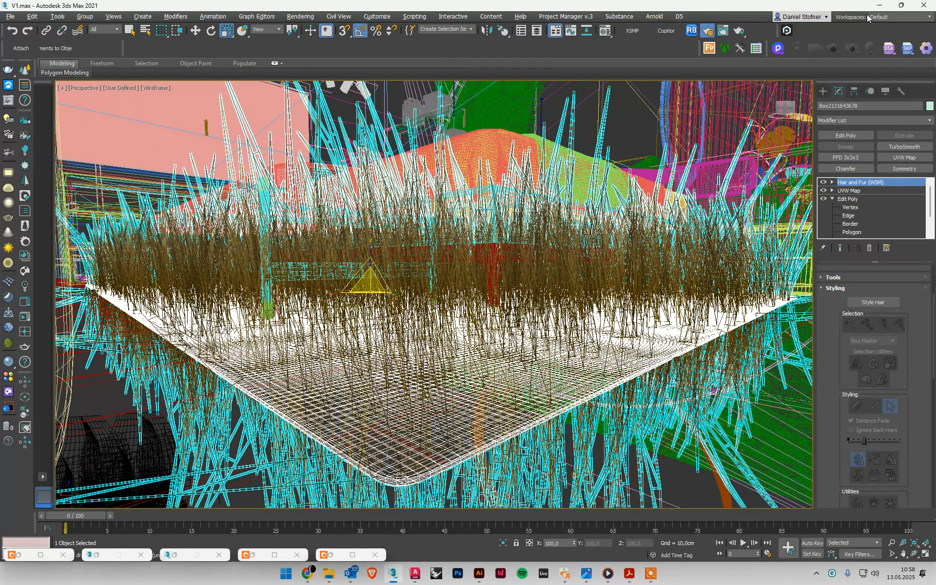
Step: Delete the Hair and Fur (WSM) modifier from the rug and restore the shaded viewport display
{"action": "right_click", "coordinate": [859, 186]}
{"action": "left_click", "coordinate": [851, 196]}
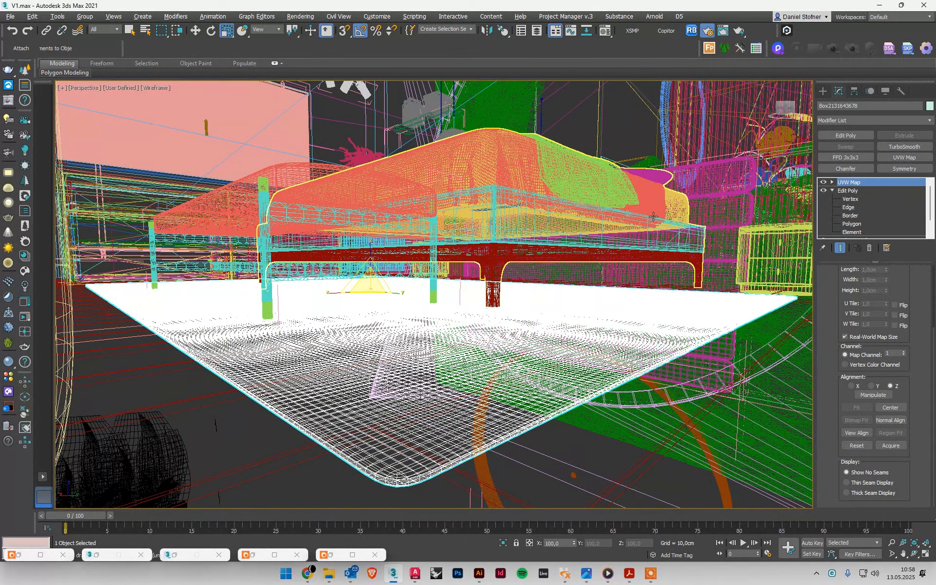
{"action": "key", "text": "F3"}
{"action": "key", "text": "F4"}
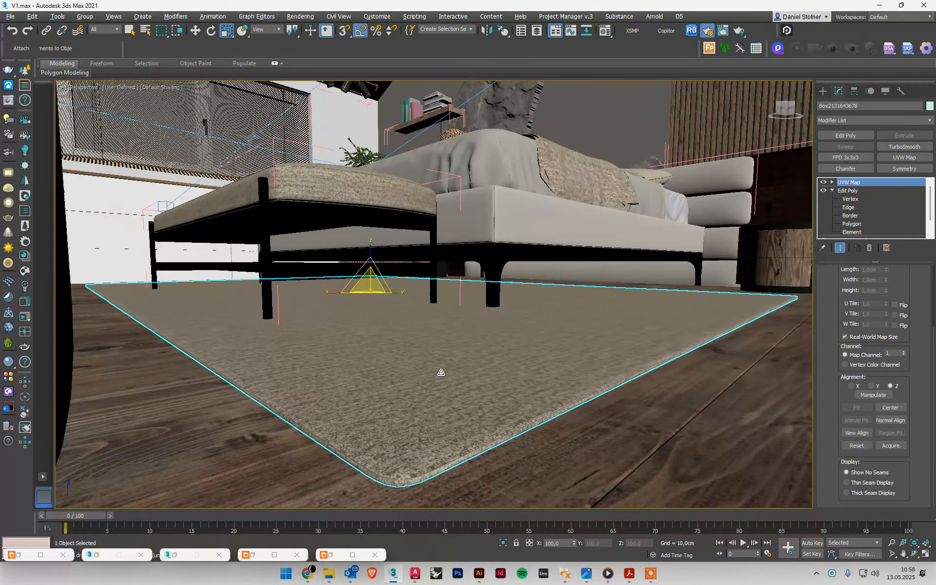
Step: Add a Noise modifier above the rug's UVW Map, with edged faces shown, X strength 1.22 cm and Fractal enabled
{"action": "left_click", "coordinate": [895, 120]}
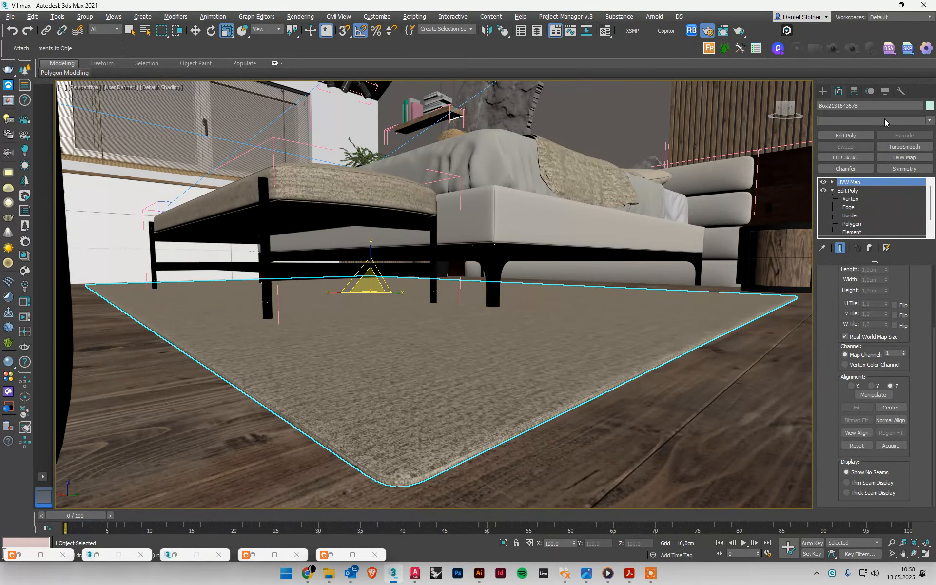
{"action": "key", "text": "n"}
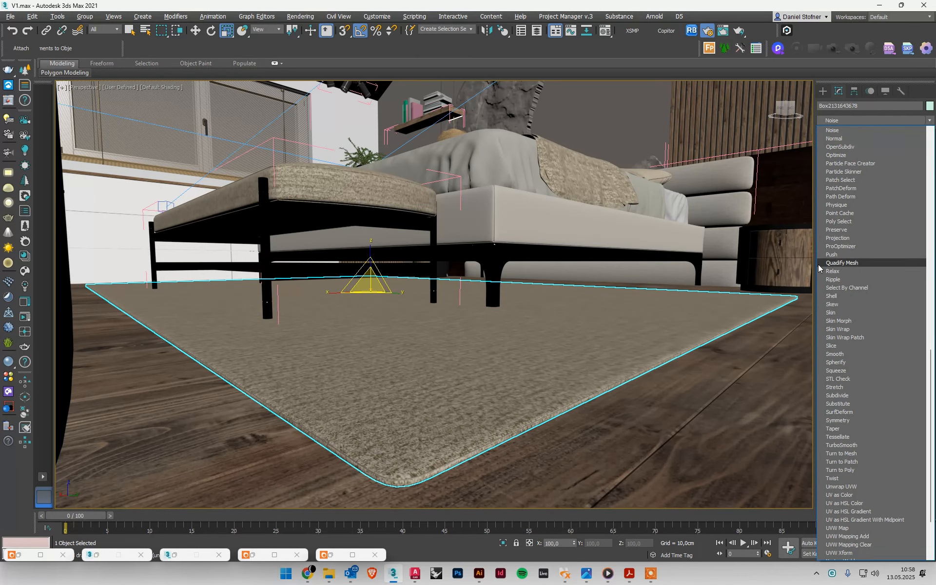
{"action": "left_click", "coordinate": [856, 131]}
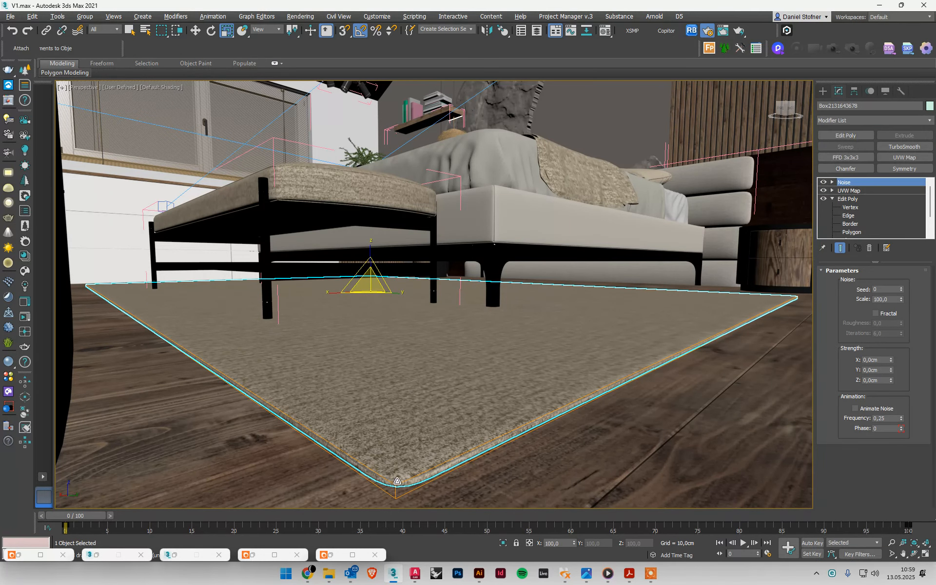
{"action": "key", "text": "F4"}
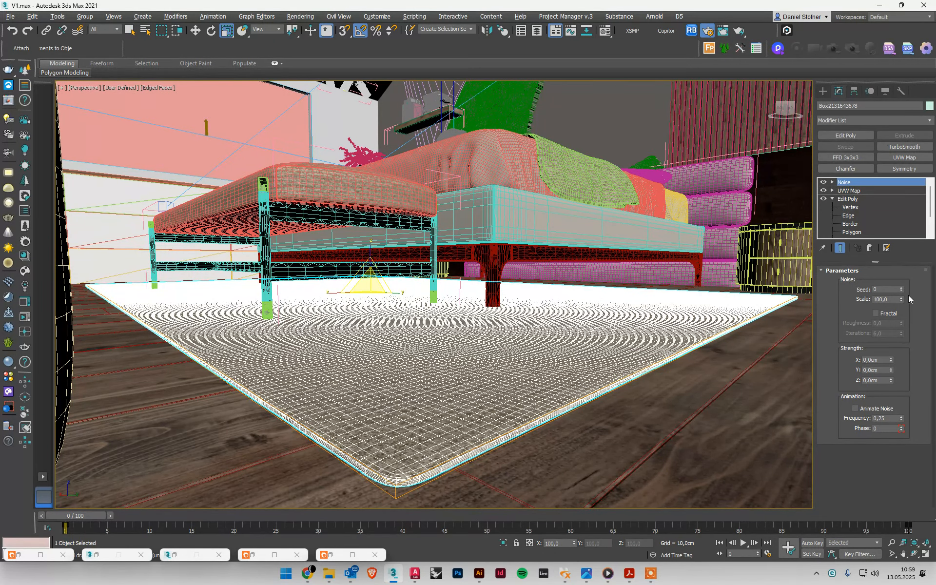
{"action": "left_click_drag", "start_coordinate": [890, 359], "coordinate": [907, 292]}
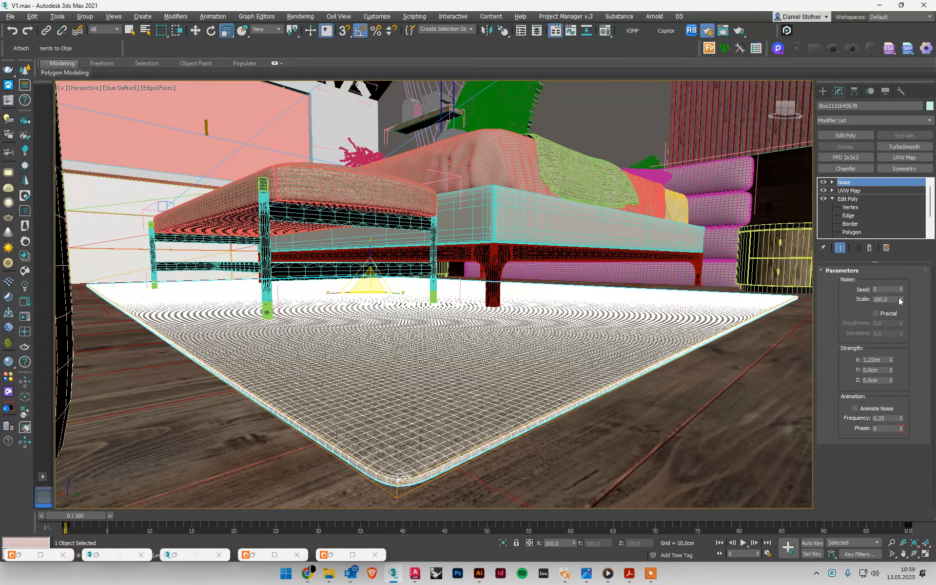
{"action": "left_click", "coordinate": [887, 314]}
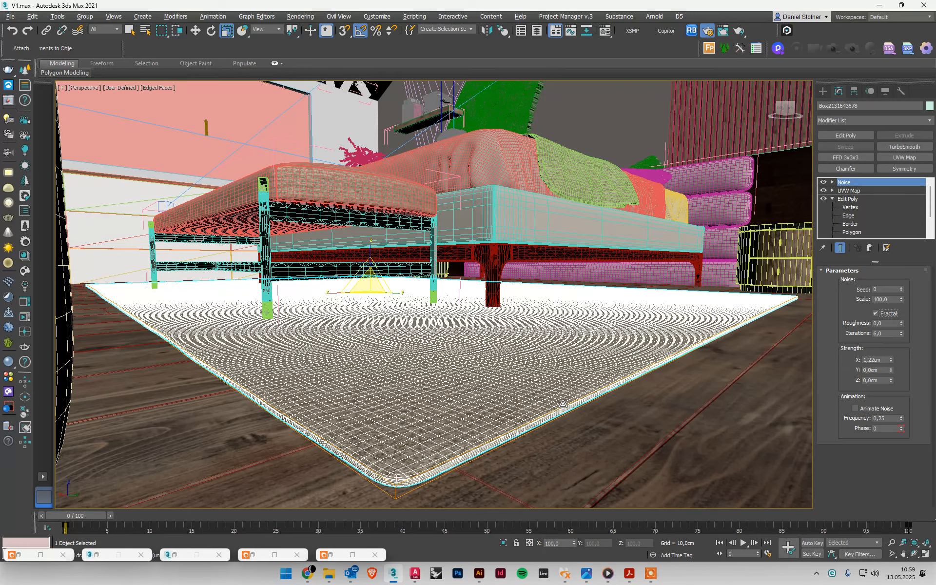
Step: Set the rug's Noise strength to 0.372 cm in X, 0.43 cm in Y and 1.208 cm in Z
{"action": "scroll", "coordinate": [563, 403], "scroll_direction": "up", "scroll_amount": 2}
{"action": "middle_click_drag", "start_coordinate": [562, 403], "coordinate": [586, 334], "text": "alt"}
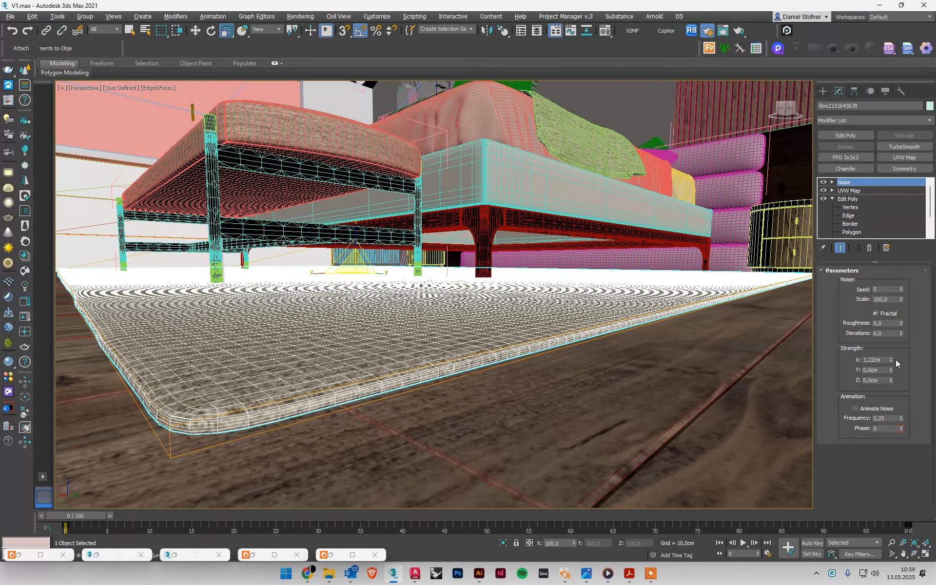
{"action": "left_click_drag", "start_coordinate": [891, 380], "coordinate": [894, 307]}
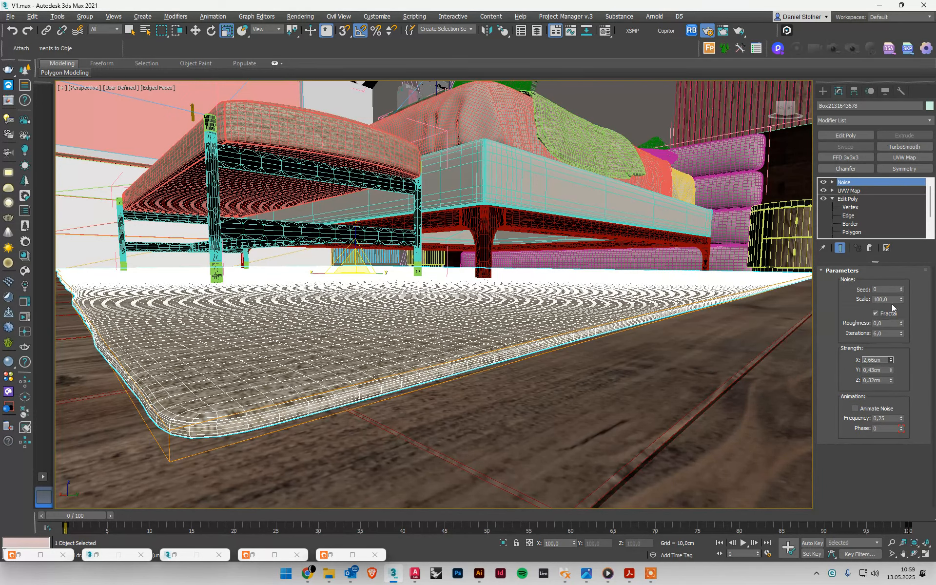
{"action": "left_click_drag", "start_coordinate": [889, 359], "coordinate": [873, 290]}
{"action": "scroll", "coordinate": [615, 303], "scroll_direction": "up", "scroll_amount": 3}
{"action": "scroll", "coordinate": [612, 299], "scroll_direction": "up", "scroll_amount": 5}
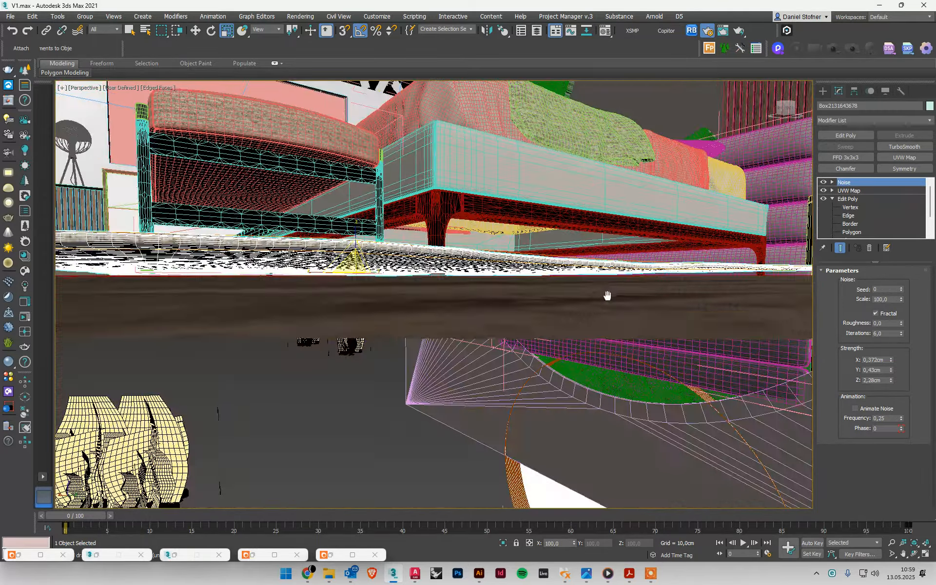
{"action": "middle_click_drag", "start_coordinate": [428, 241], "coordinate": [488, 267]}
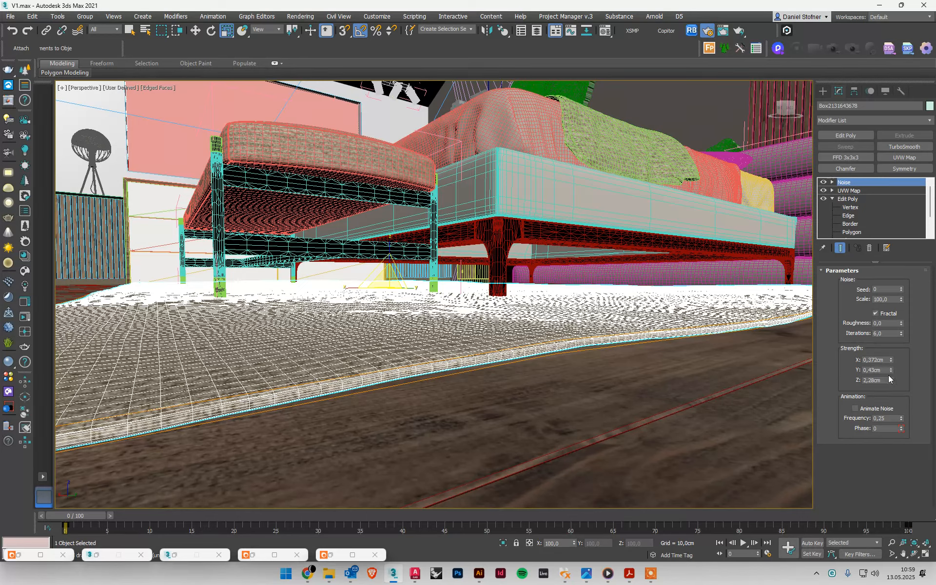
{"action": "left_click_drag", "start_coordinate": [890, 380], "coordinate": [886, 397]}
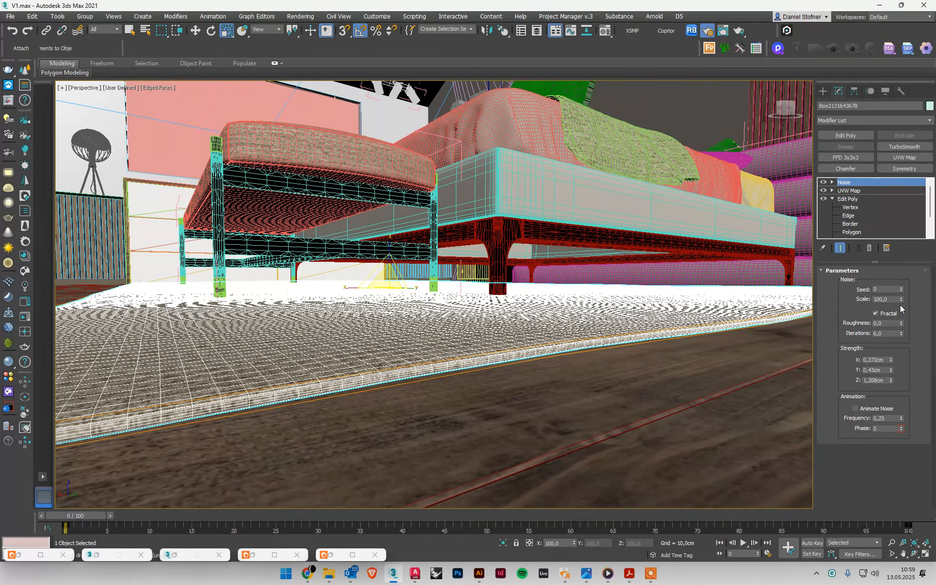
Step: Set the rug's Noise scale to 35 and reduce its strength to X 0.302 cm, Y 0.18 cm and Z 0.701 cm
{"action": "left_click_drag", "start_coordinate": [901, 300], "coordinate": [889, 329]}
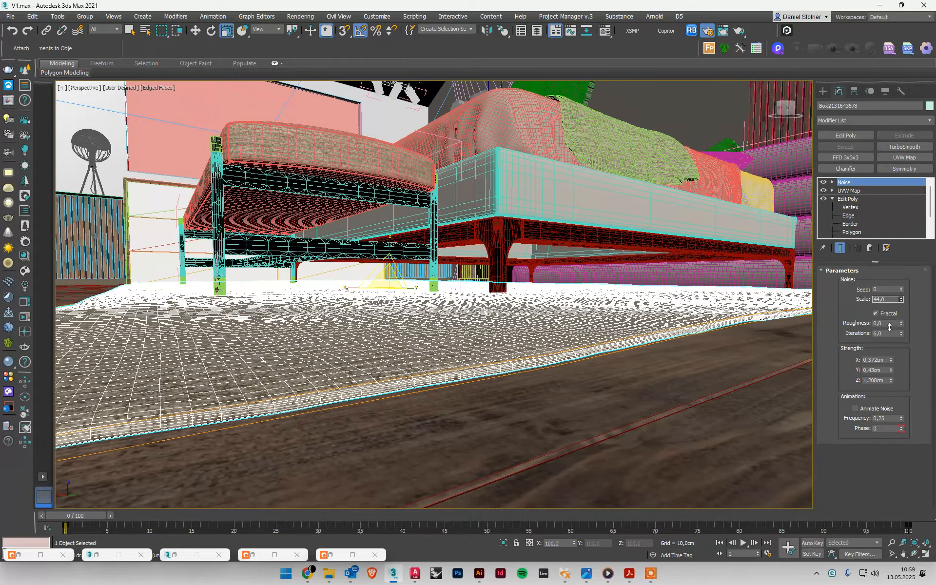
{"action": "type", "text": "35"}
{"action": "key", "text": "Return"}
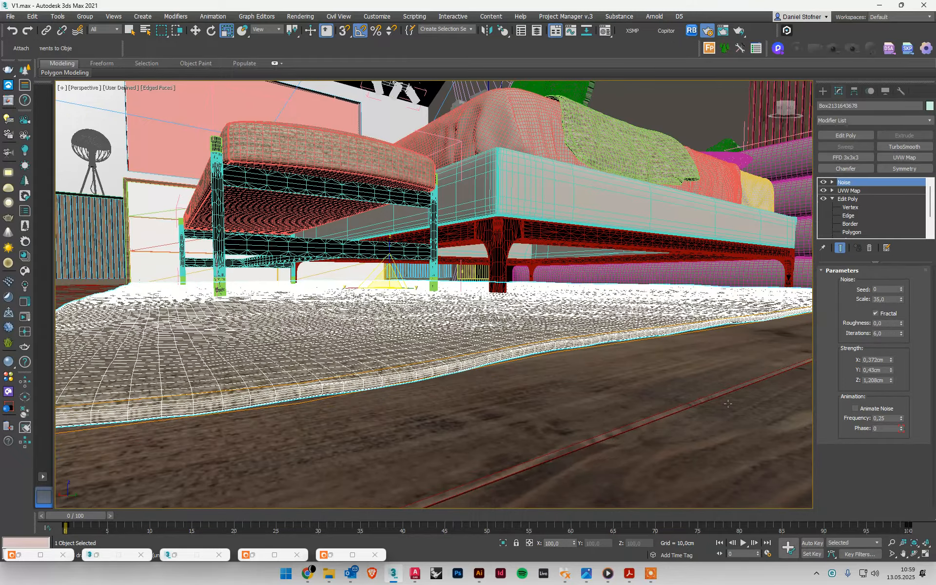
{"action": "mouse_move", "coordinate": [889, 381]}
{"action": "left_mouse_down"}
{"action": "mouse_move", "coordinate": [873, 402]}
{"action": "mouse_move", "coordinate": [888, 387]}
{"action": "left_mouse_up"}
{"action": "middle_click_drag", "start_coordinate": [434, 375], "coordinate": [396, 370], "text": "alt"}
{"action": "right_click", "coordinate": [396, 369]}
{"action": "left_click", "coordinate": [353, 357]}
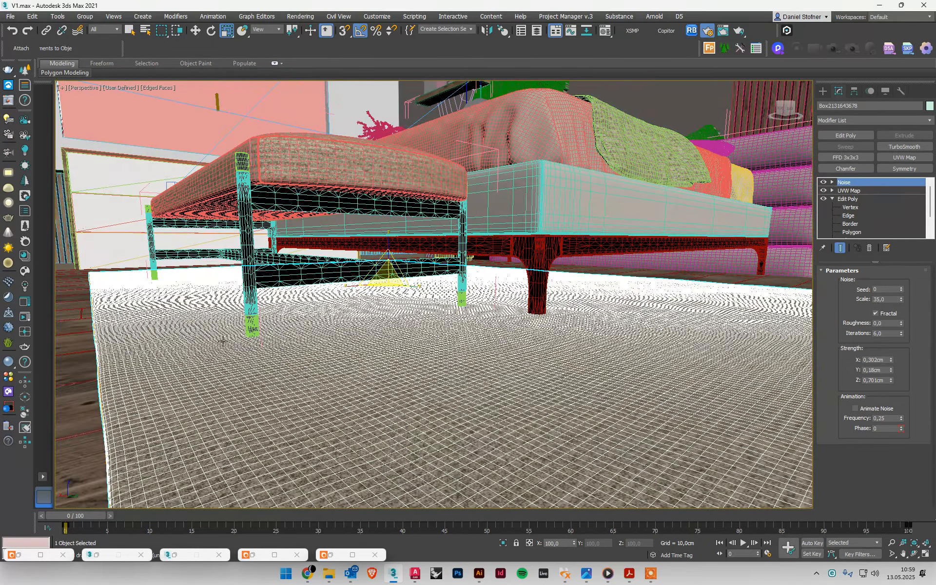
Step: Move the rug vertically to Z -1.367 cm so its wavy edge rests on the floor, checking its corners
{"action": "middle_click_drag", "start_coordinate": [173, 336], "coordinate": [196, 249]}
{"action": "scroll", "coordinate": [194, 323], "scroll_direction": "up", "scroll_amount": 2}
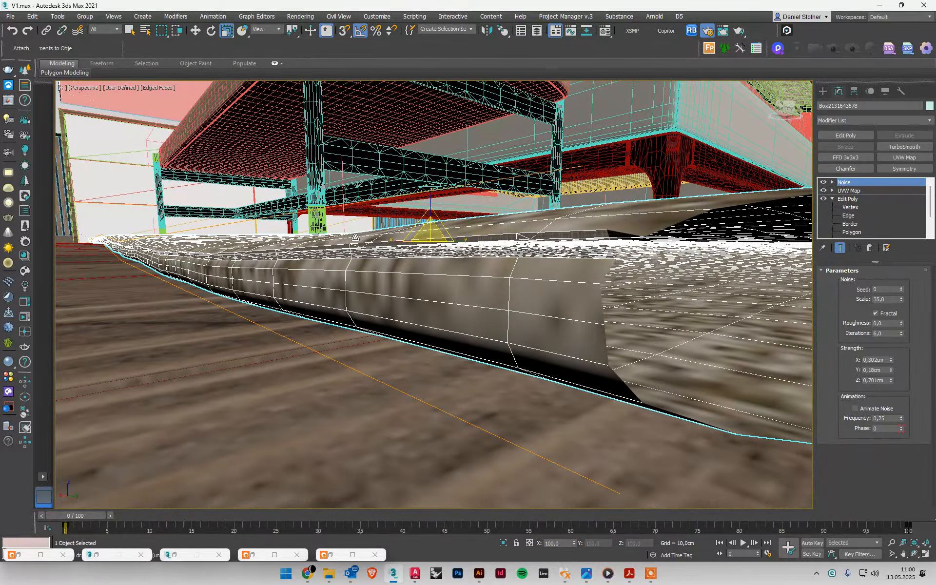
{"action": "key", "text": "w"}
{"action": "mouse_move", "coordinate": [429, 211]}
{"action": "left_mouse_down"}
{"action": "mouse_move", "coordinate": [428, 150]}
{"action": "mouse_move", "coordinate": [422, 214]}
{"action": "left_mouse_up"}
{"action": "key", "text": "s"}
{"action": "key", "text": "s"}
{"action": "middle_click_drag", "start_coordinate": [422, 215], "coordinate": [658, 268], "text": "alt"}
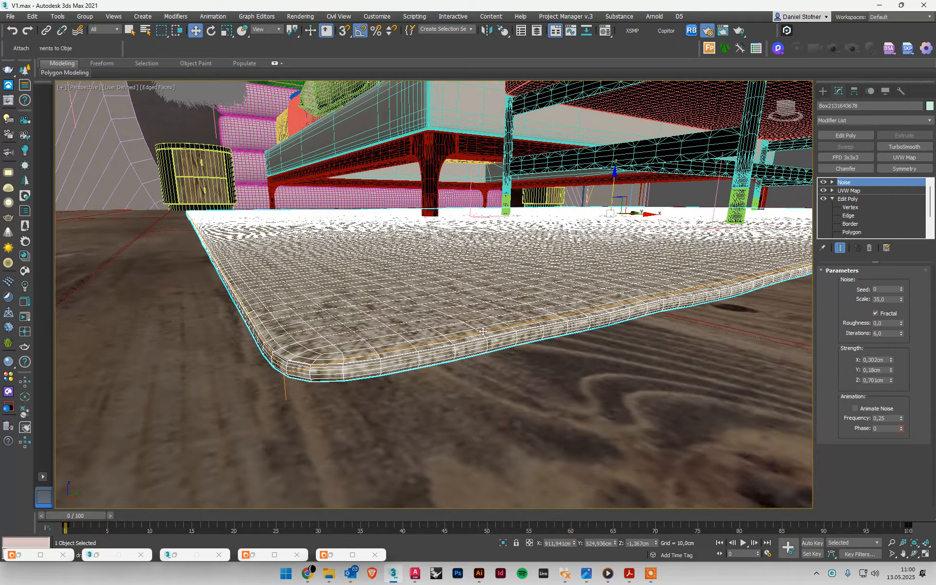
{"action": "middle_click_drag", "start_coordinate": [195, 202], "coordinate": [346, 281], "text": "alt"}
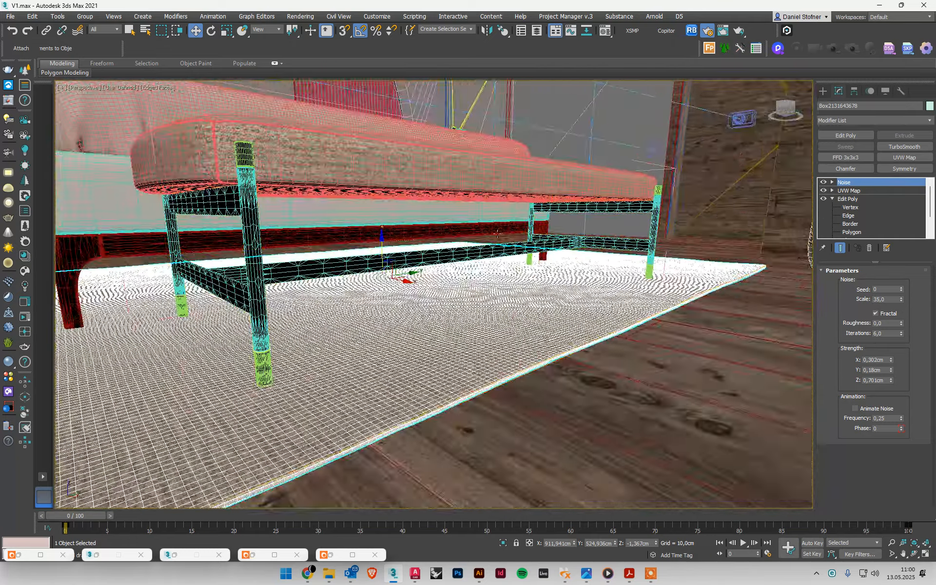
{"action": "middle_click_drag", "start_coordinate": [456, 225], "coordinate": [489, 251], "text": "alt"}
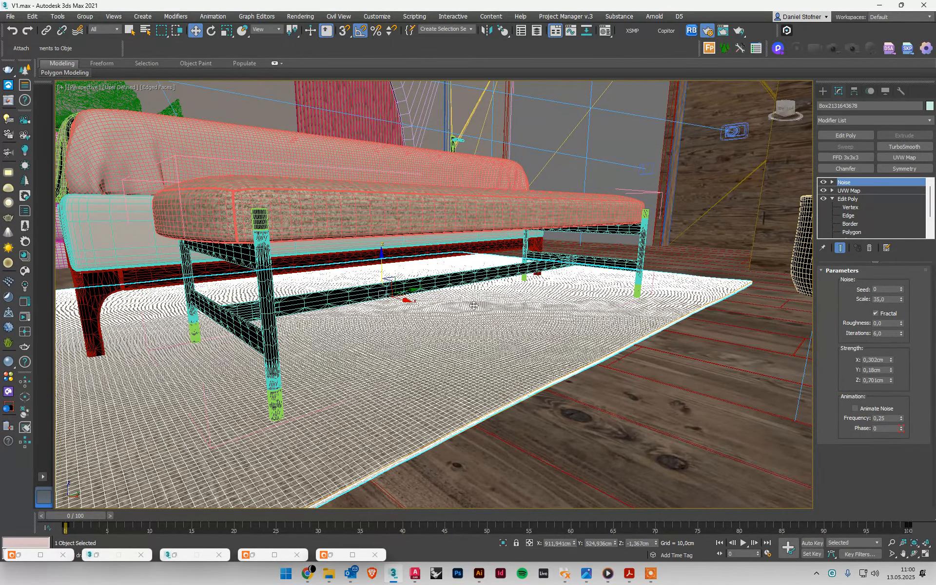
Step: Restore the shaded viewport display and add a Displace modifier above the rug's Noise modifier
{"action": "key", "text": "F4"}
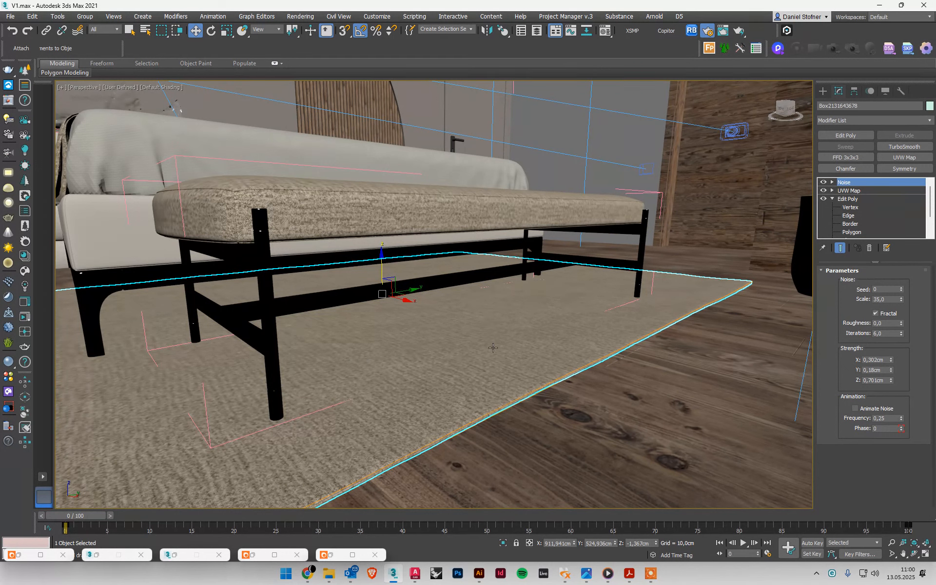
{"action": "left_click", "coordinate": [868, 121]}
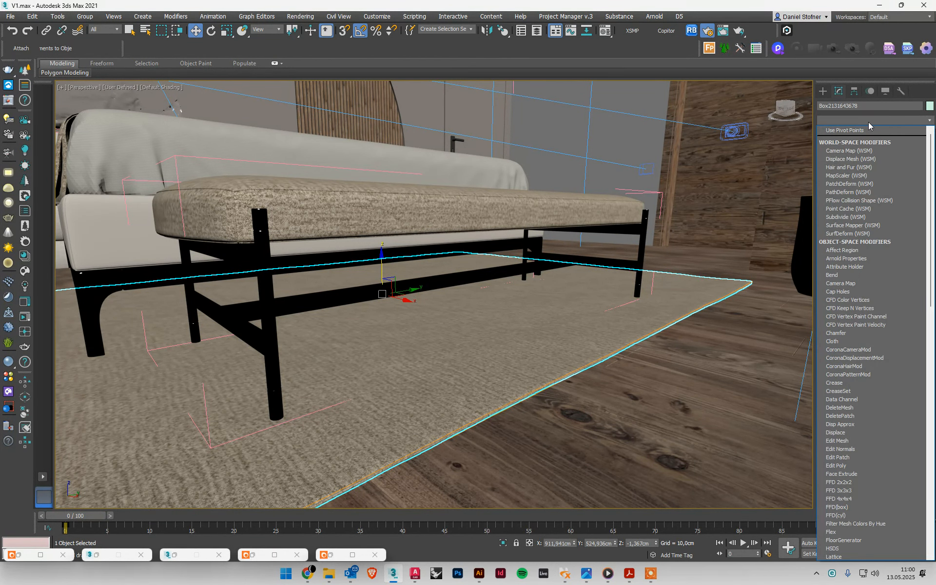
{"action": "scroll", "coordinate": [859, 156], "scroll_direction": "down", "scroll_amount": 1}
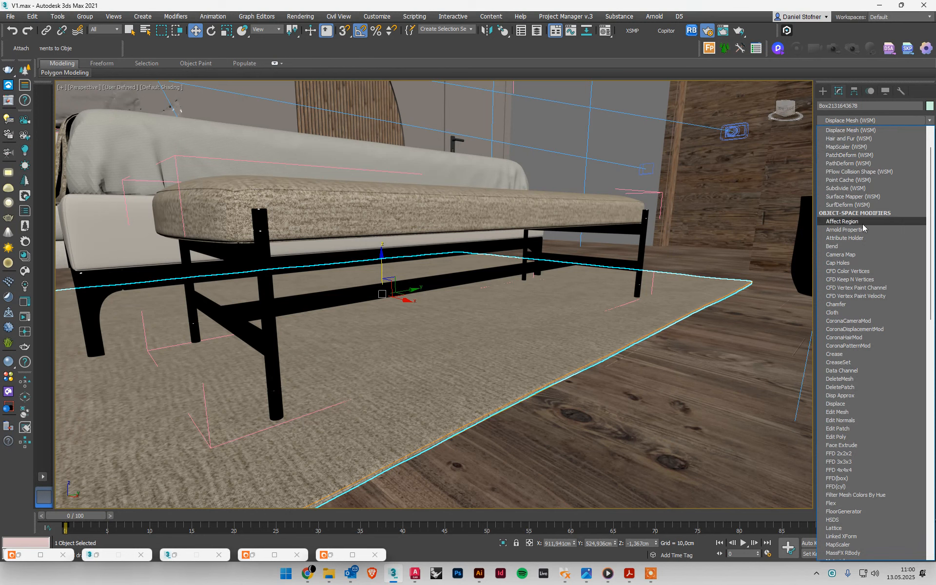
{"action": "left_click", "coordinate": [842, 404]}
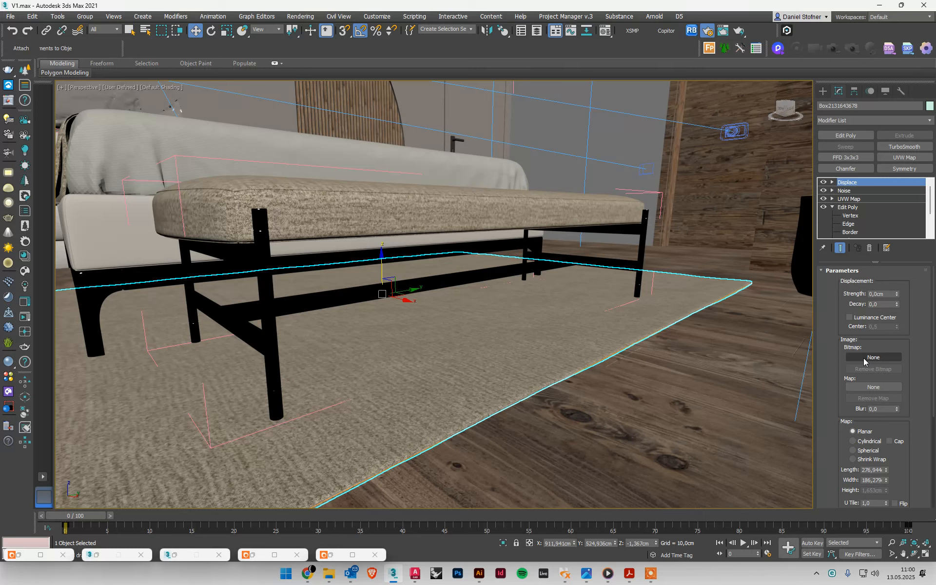
Step: Switch to the TurboSquid browser window and examine the product page of the 15 Free folds alphas texture set
{"action": "mouse_move", "coordinate": [307, 573]}
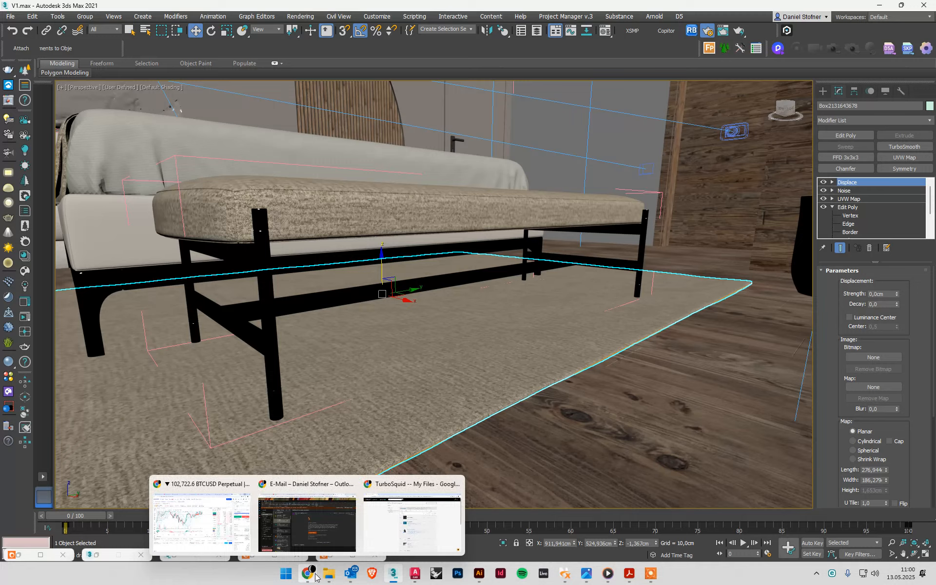
{"action": "left_click", "coordinate": [431, 539]}
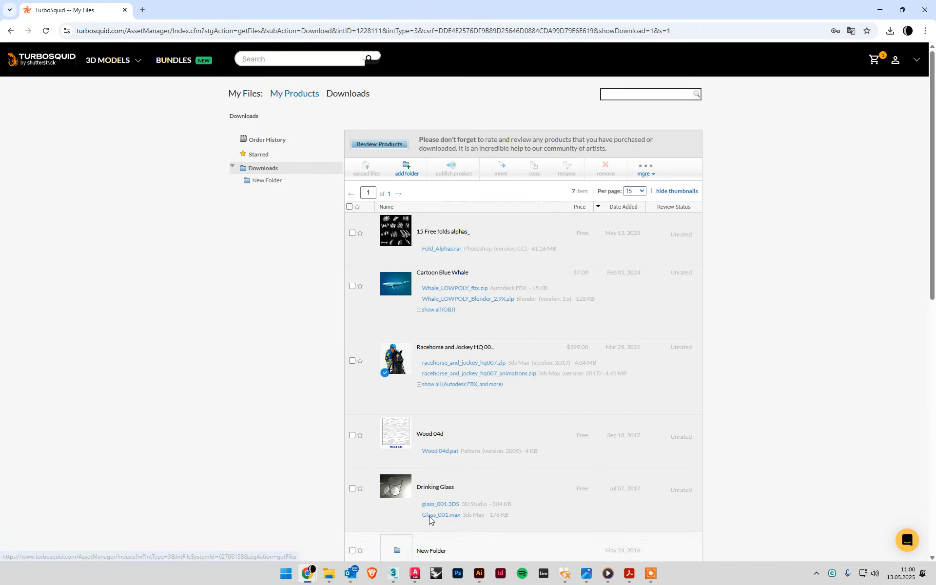
{"action": "left_click", "coordinate": [10, 31]}
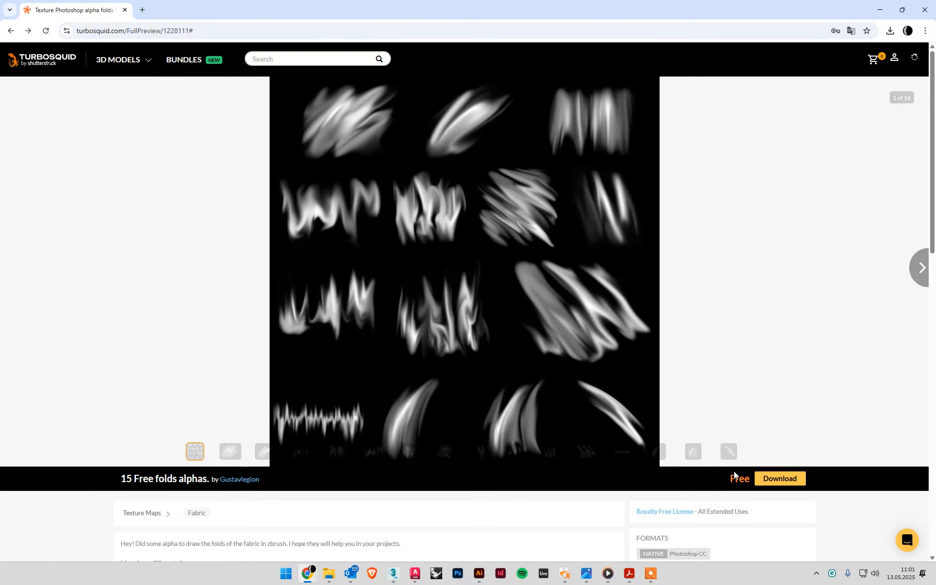
{"action": "scroll", "coordinate": [465, 226], "scroll_direction": "down", "scroll_amount": 3}
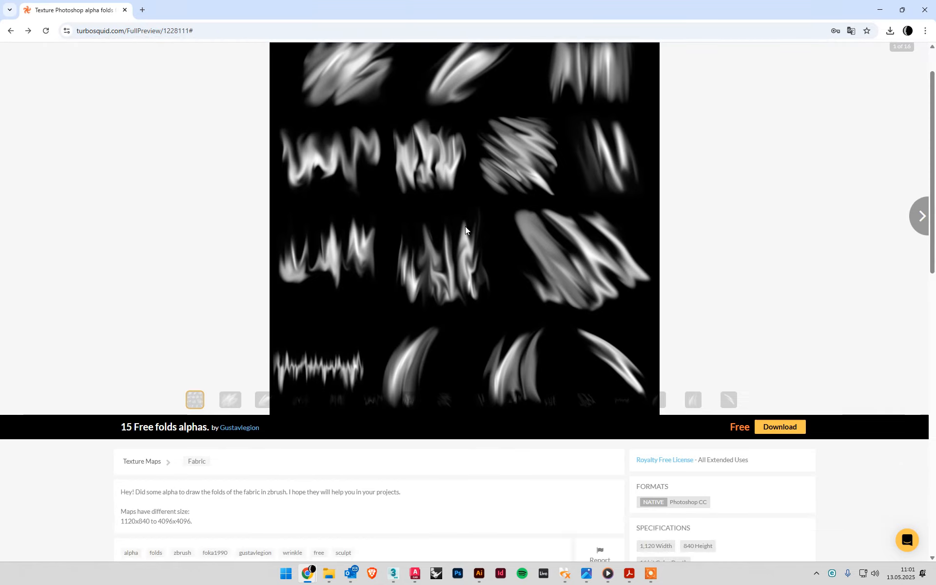